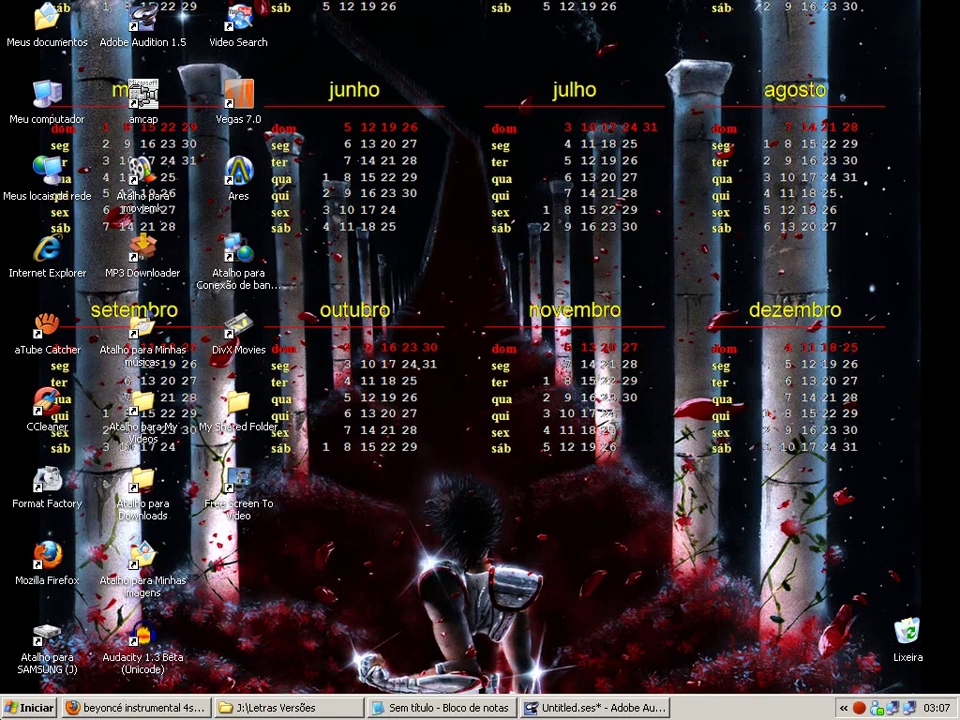
Step: Switch to Firefox and view the product photos in the Behringer C1 condenser microphone listing on MercadoLivre
{"action": "left_click", "coordinate": [135, 707]}
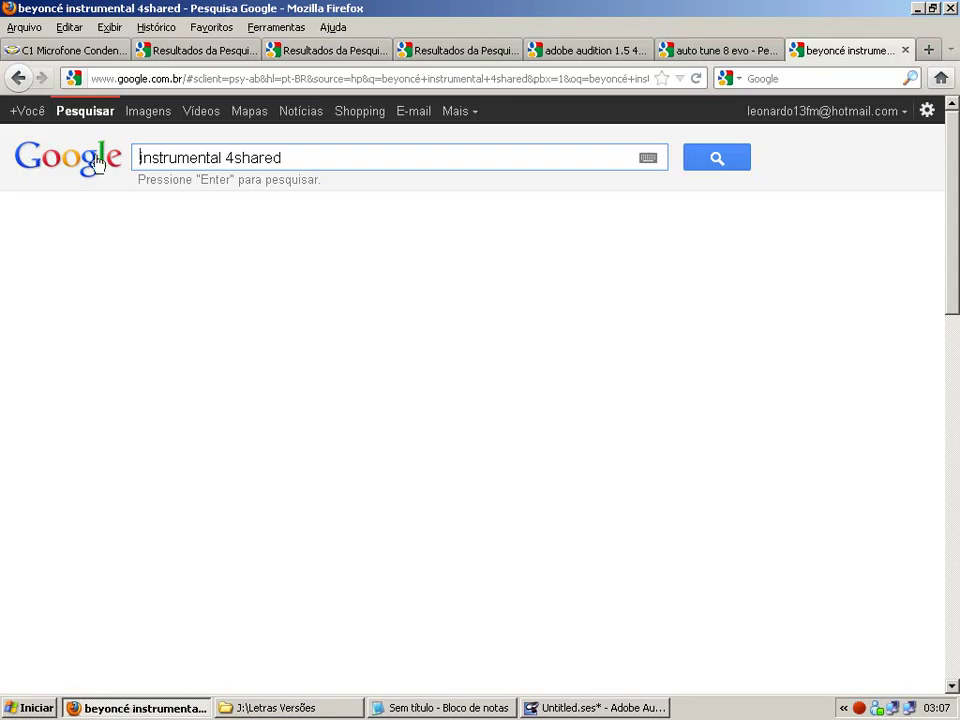
{"action": "left_click", "coordinate": [142, 46]}
{"action": "left_click", "coordinate": [100, 50]}
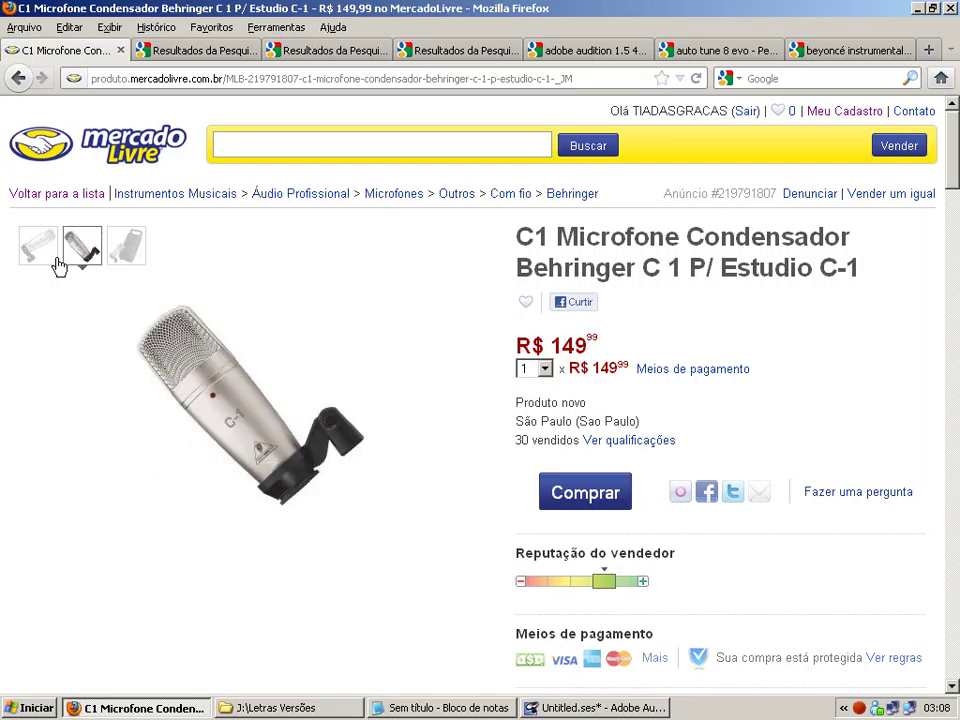
{"action": "mouse_move", "coordinate": [35, 258]}
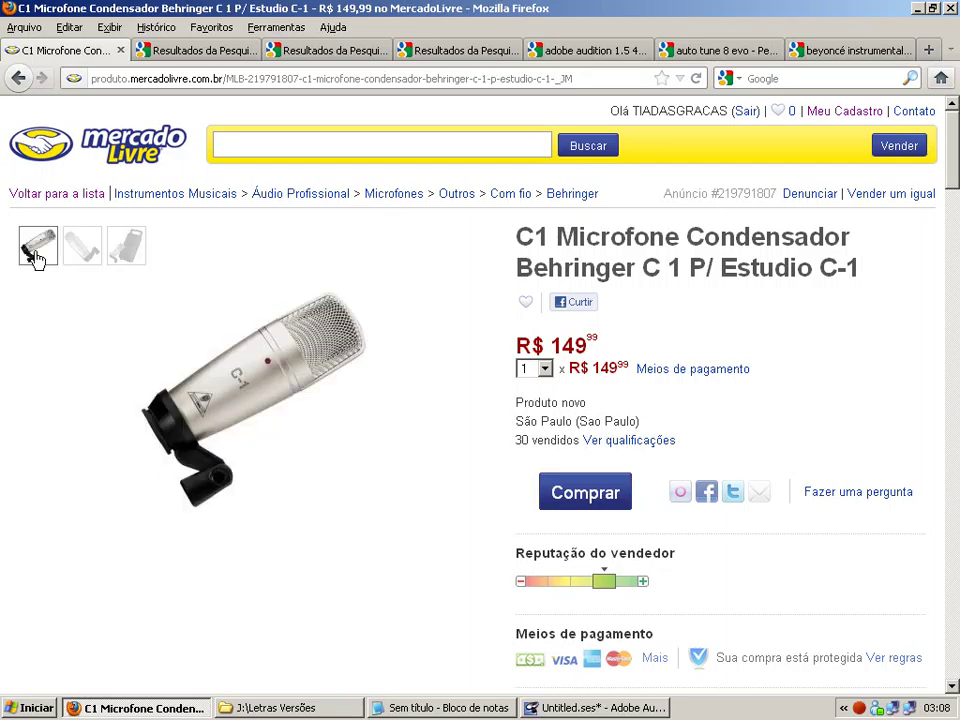
{"action": "mouse_move", "coordinate": [85, 257]}
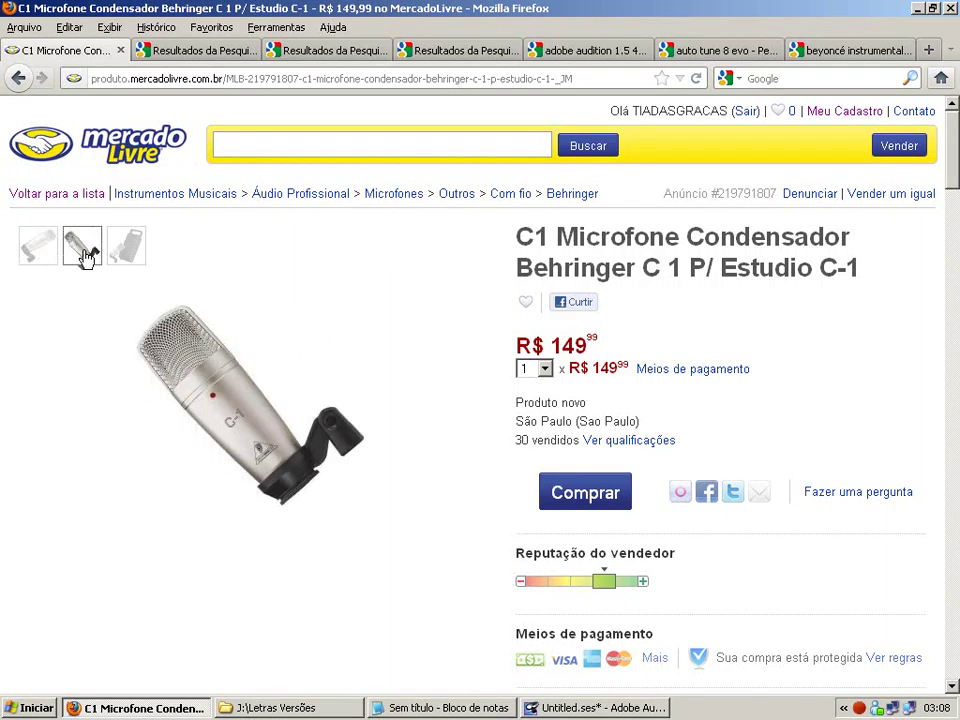
{"action": "mouse_move", "coordinate": [118, 257]}
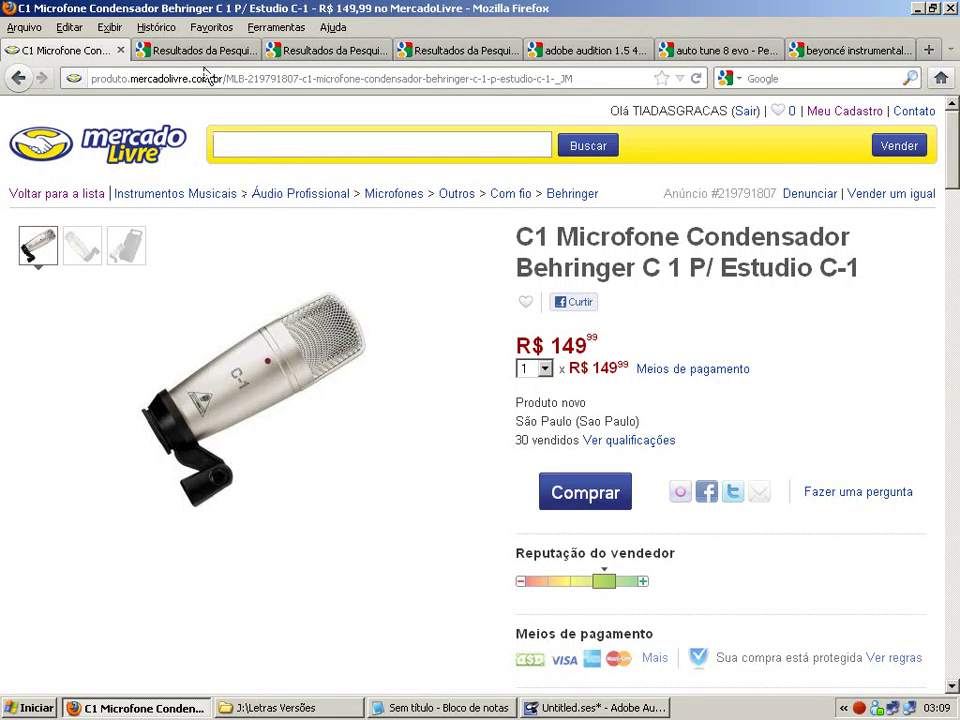
Step: View the front and rear pictures of the Roland TRI-CAPTURE audio interface and the AKG headphones picture
{"action": "left_click", "coordinate": [156, 49]}
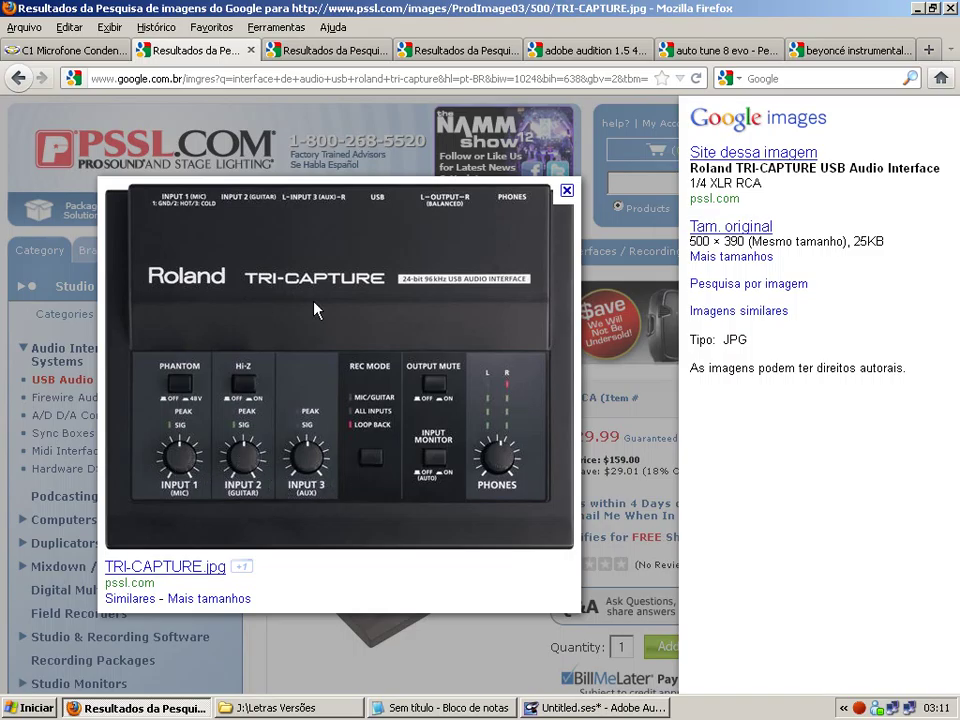
{"action": "left_click", "coordinate": [300, 50]}
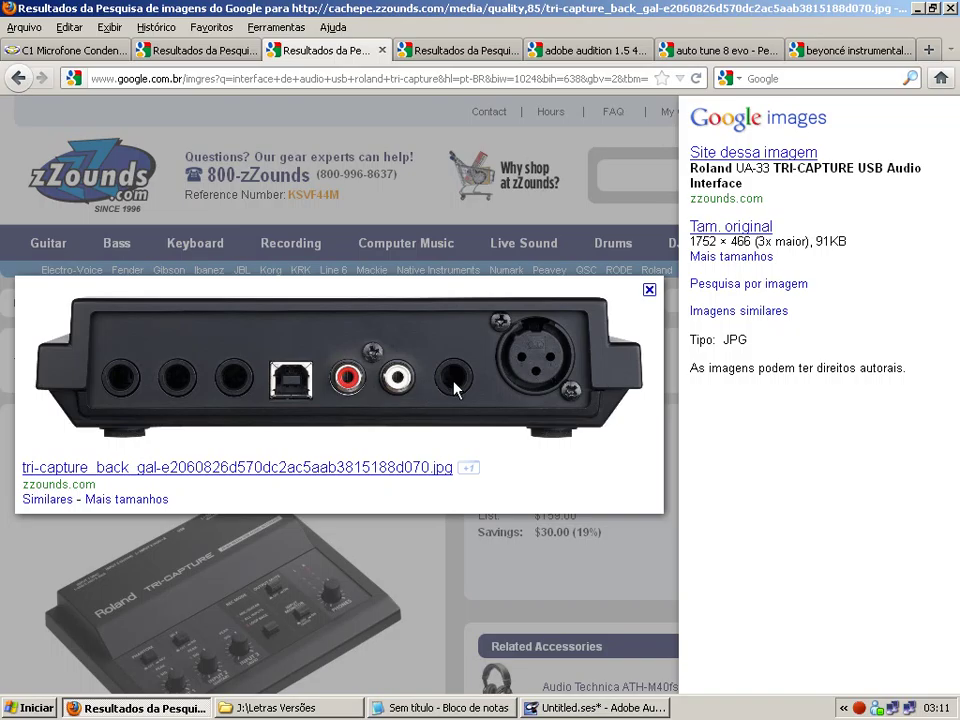
{"action": "left_click", "coordinate": [186, 50]}
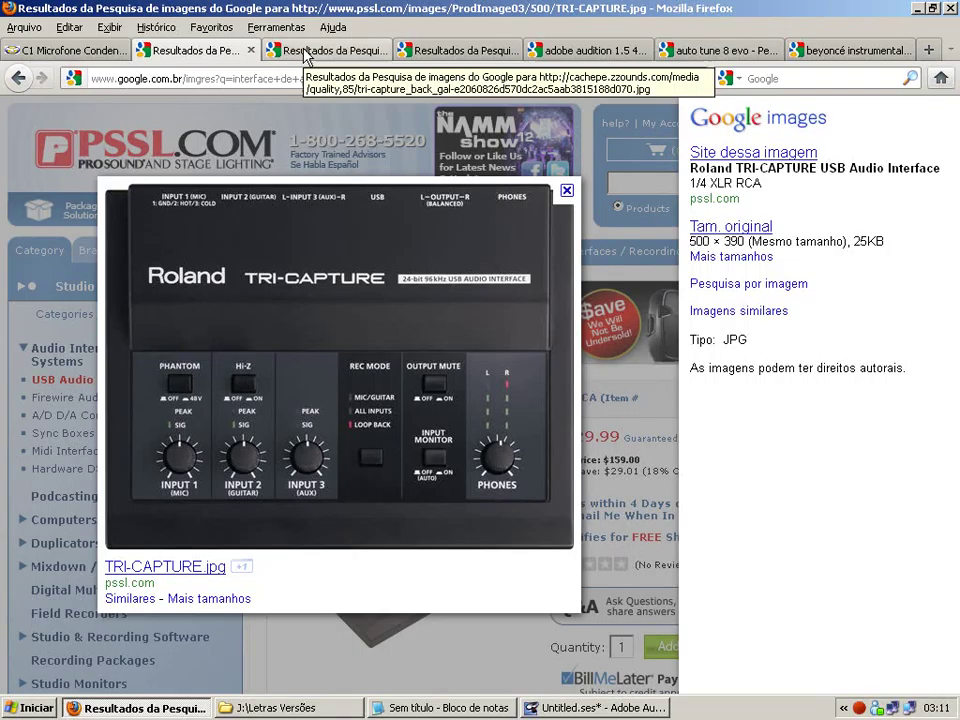
{"action": "left_click", "coordinate": [460, 58]}
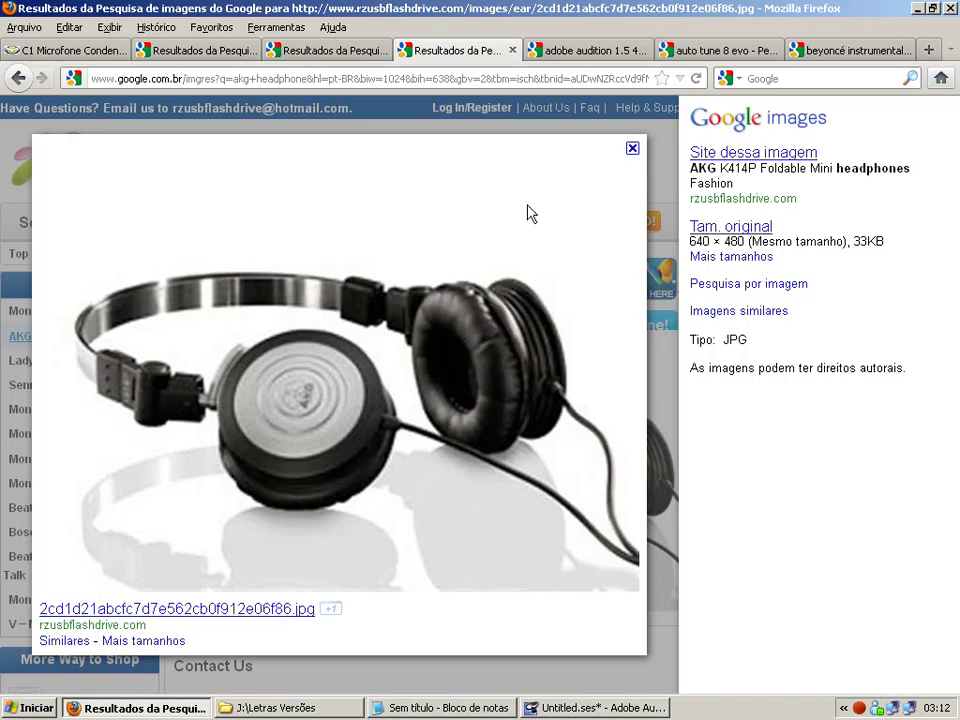
Step: Show the "adobe audition 1.5 4shared" search and highlight its search terms, including the word "4shared"
{"action": "left_click", "coordinate": [598, 60]}
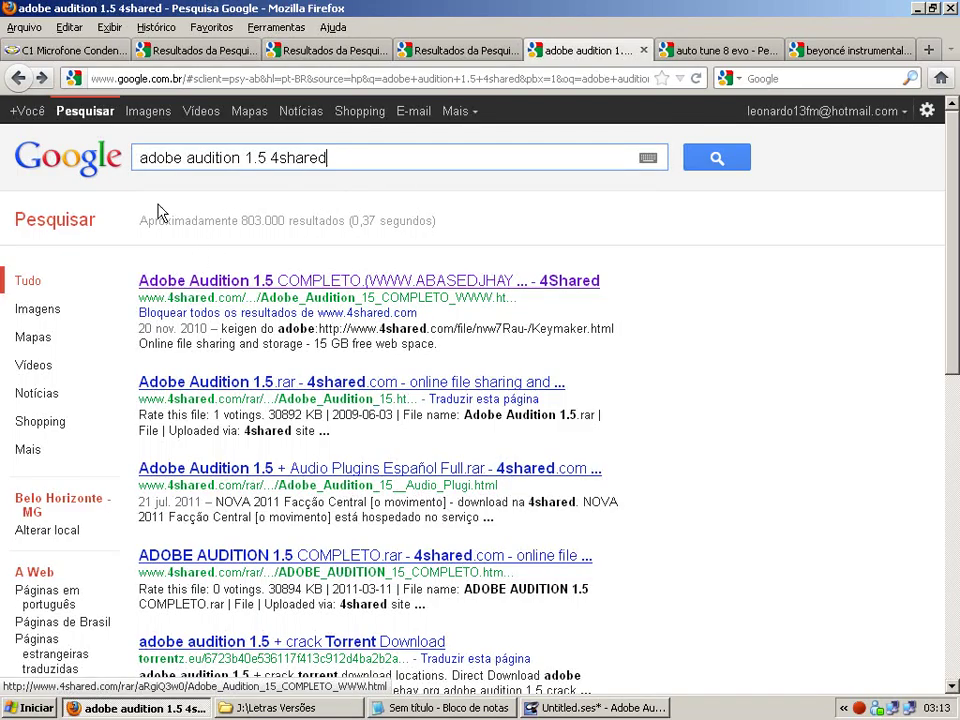
{"action": "left_click_drag", "start_coordinate": [137, 158], "coordinate": [335, 154]}
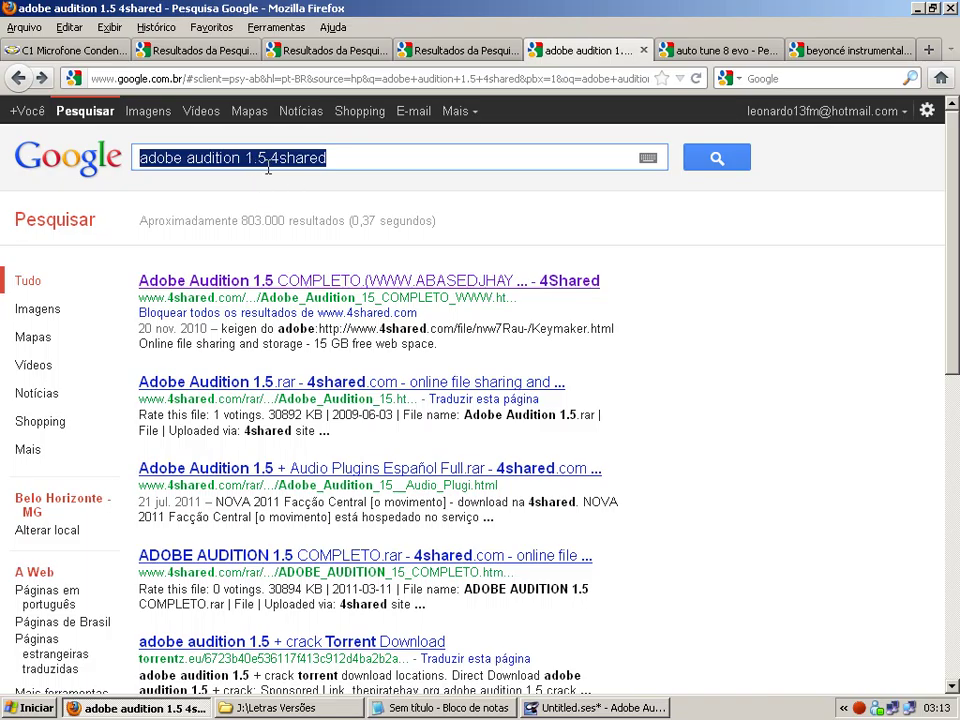
{"action": "left_click", "coordinate": [343, 155]}
{"action": "left_click_drag", "start_coordinate": [136, 158], "coordinate": [328, 155]}
{"action": "left_click", "coordinate": [271, 158]}
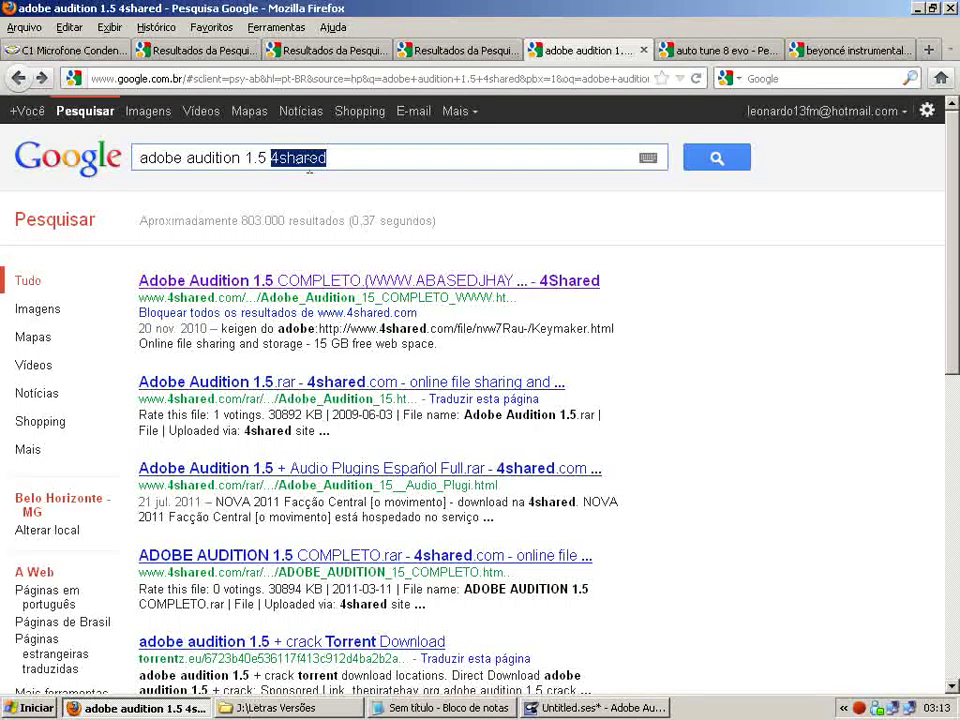
{"action": "left_click", "coordinate": [349, 160]}
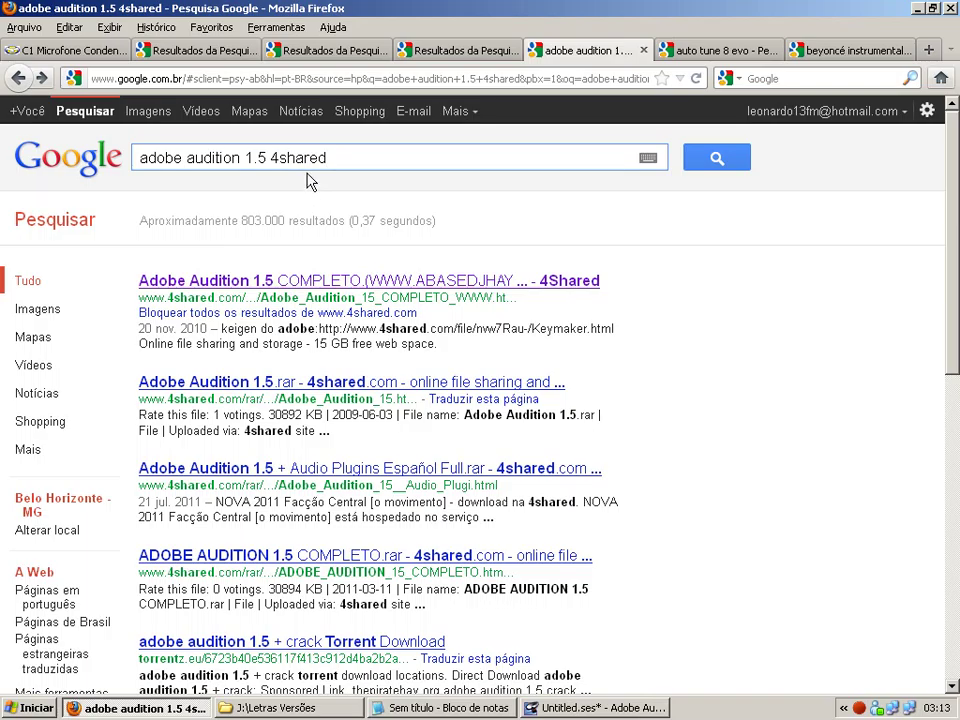
Step: Open the first Adobe Audition 1.5 COMPLETO result on 4shared and look through its download page
{"action": "left_click", "coordinate": [165, 285]}
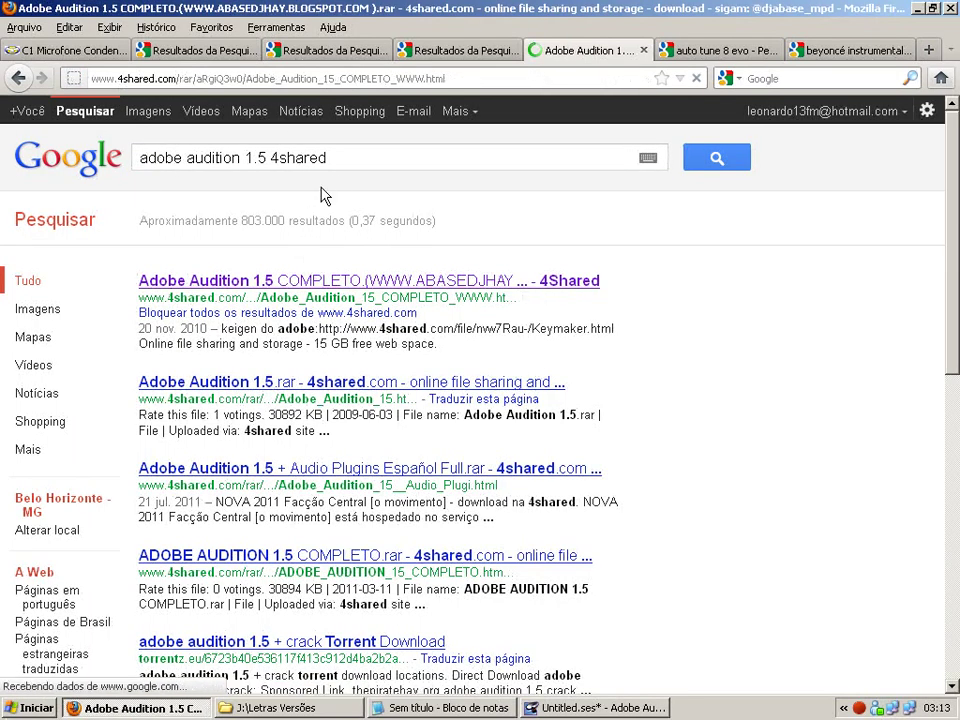
{"action": "scroll", "coordinate": [40, 310], "scroll_direction": "down", "scroll_amount": 4}
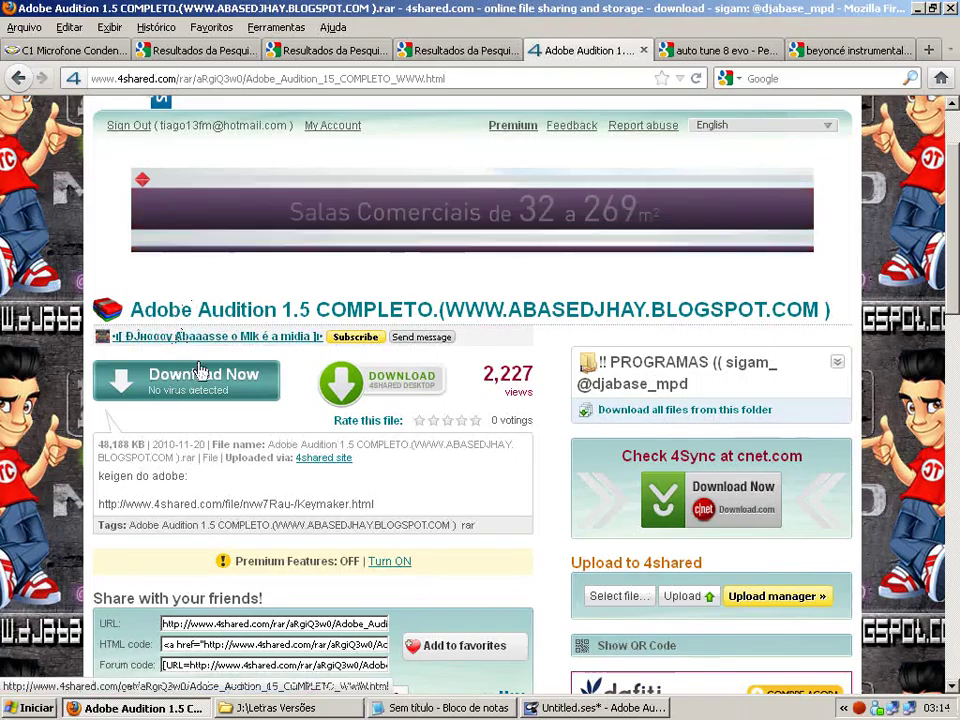
{"action": "scroll", "coordinate": [188, 372], "scroll_direction": "down", "scroll_amount": 5}
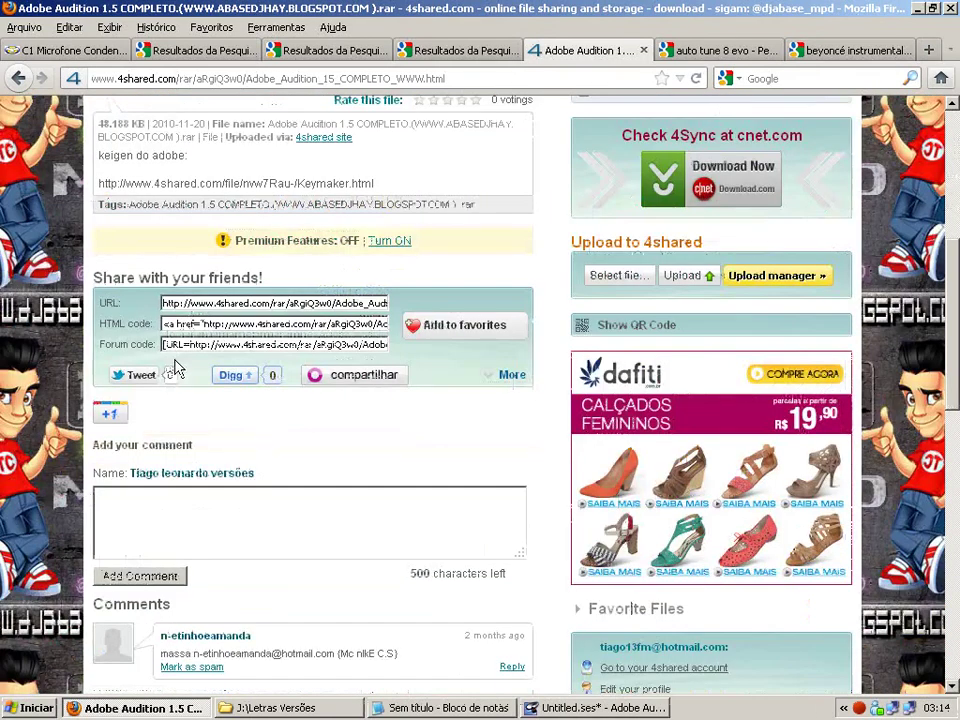
{"action": "scroll", "coordinate": [175, 368], "scroll_direction": "down", "scroll_amount": 2}
{"action": "scroll", "coordinate": [178, 369], "scroll_direction": "up", "scroll_amount": 8}
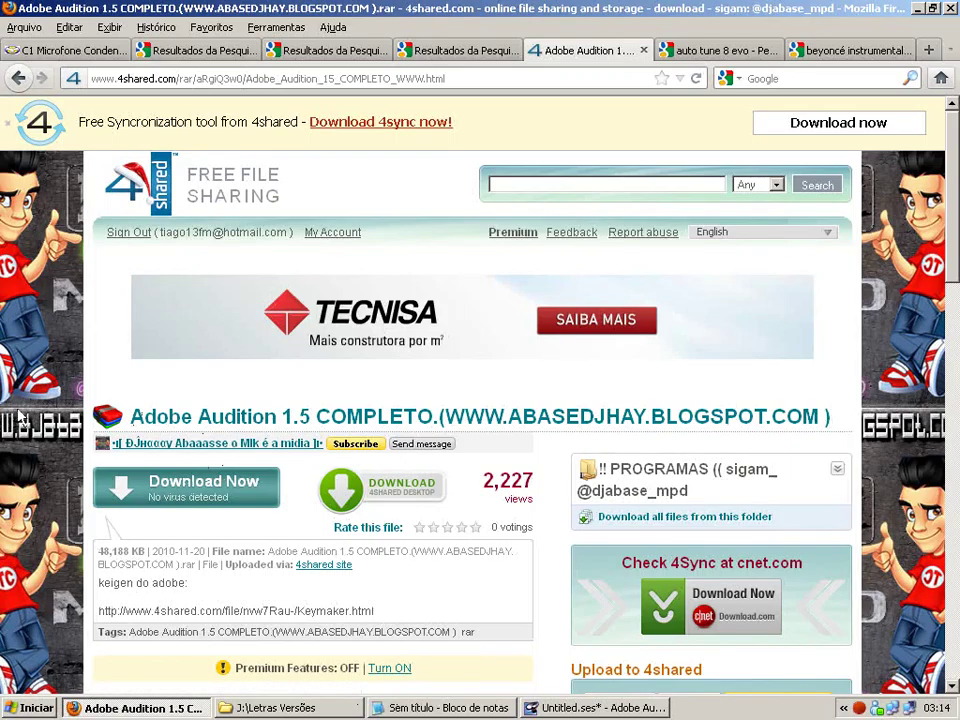
Step: Switch to Adobe Audition, move the Track 1 clip to the start of Track 3, and mute Track 3
{"action": "left_click", "coordinate": [585, 708]}
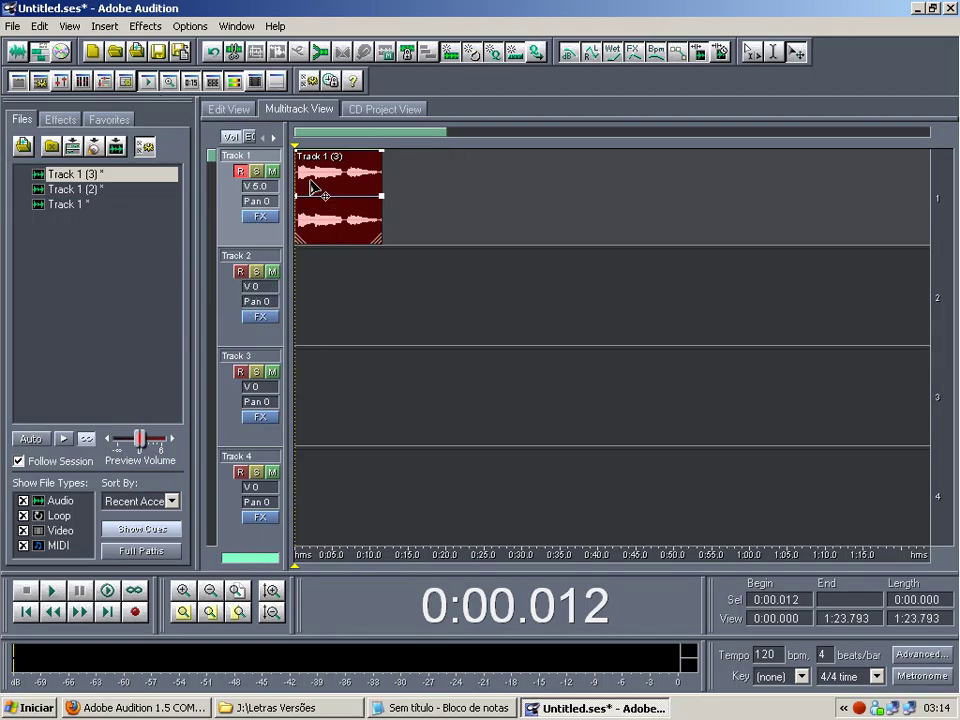
{"action": "left_click_drag", "start_coordinate": [326, 204], "coordinate": [334, 210]}
{"action": "left_click_drag", "start_coordinate": [333, 254], "coordinate": [315, 401]}
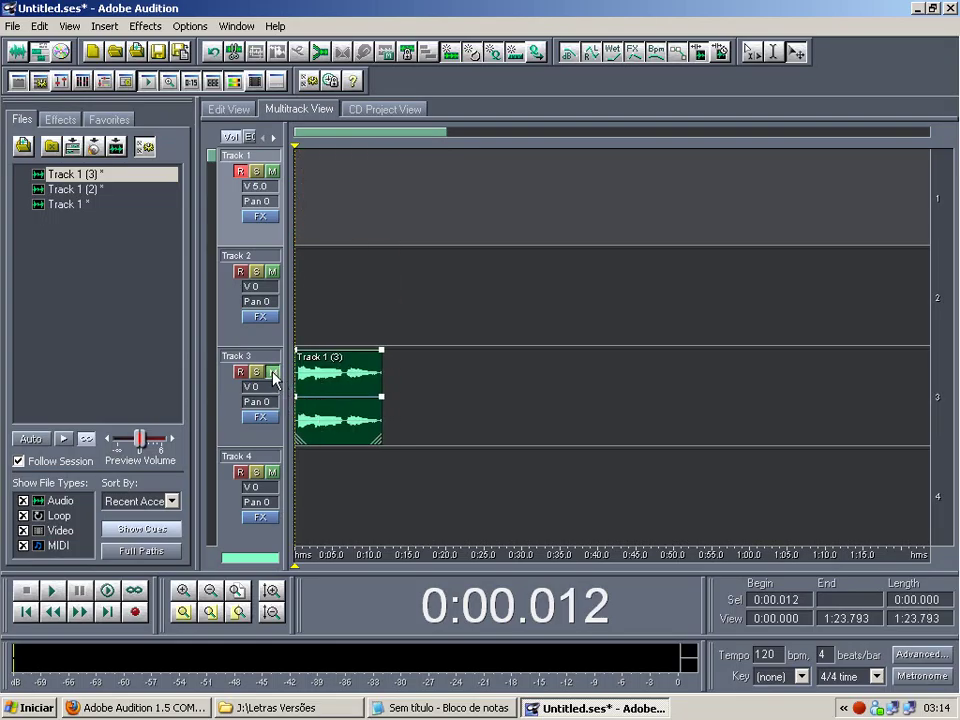
{"action": "left_click", "coordinate": [272, 374]}
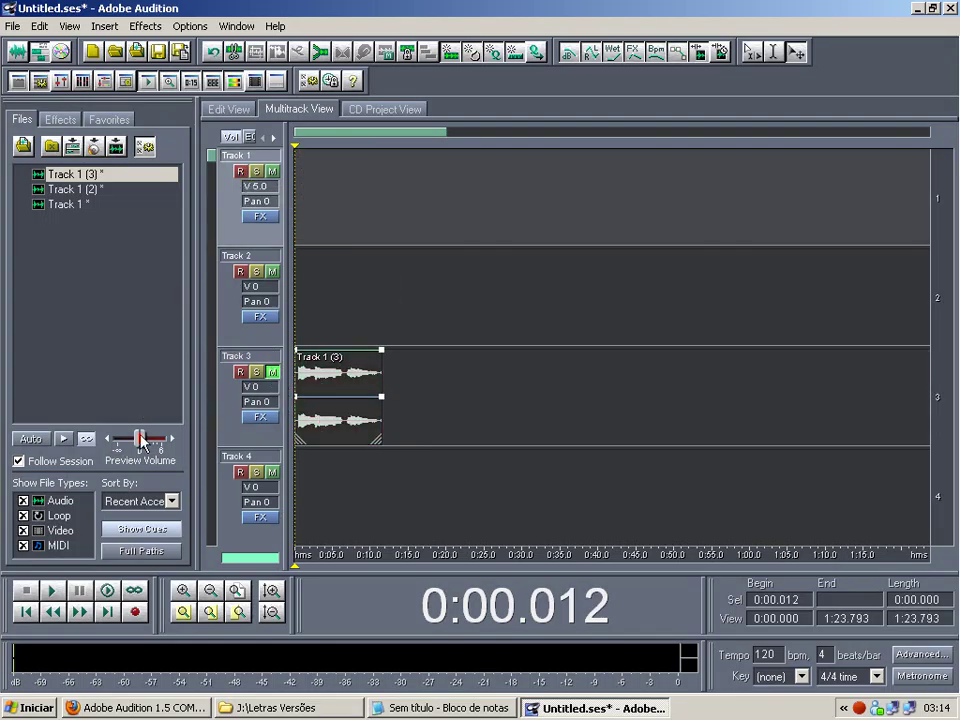
Step: Arm Track 1 for recording and record a new clip about 10 seconds long
{"action": "left_click", "coordinate": [240, 173]}
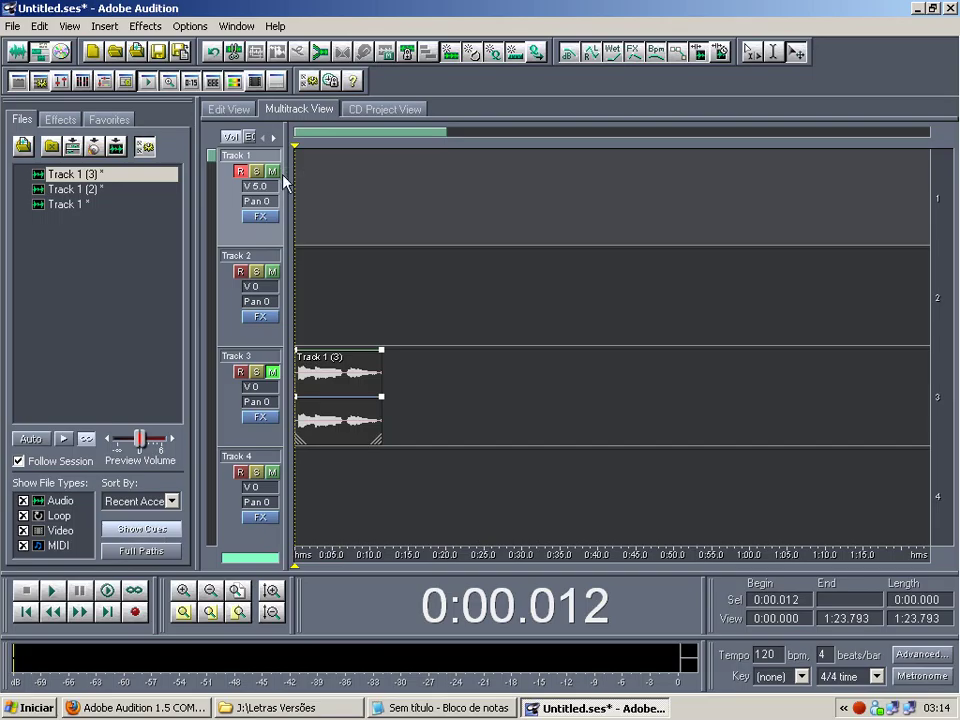
{"action": "left_click", "coordinate": [136, 612]}
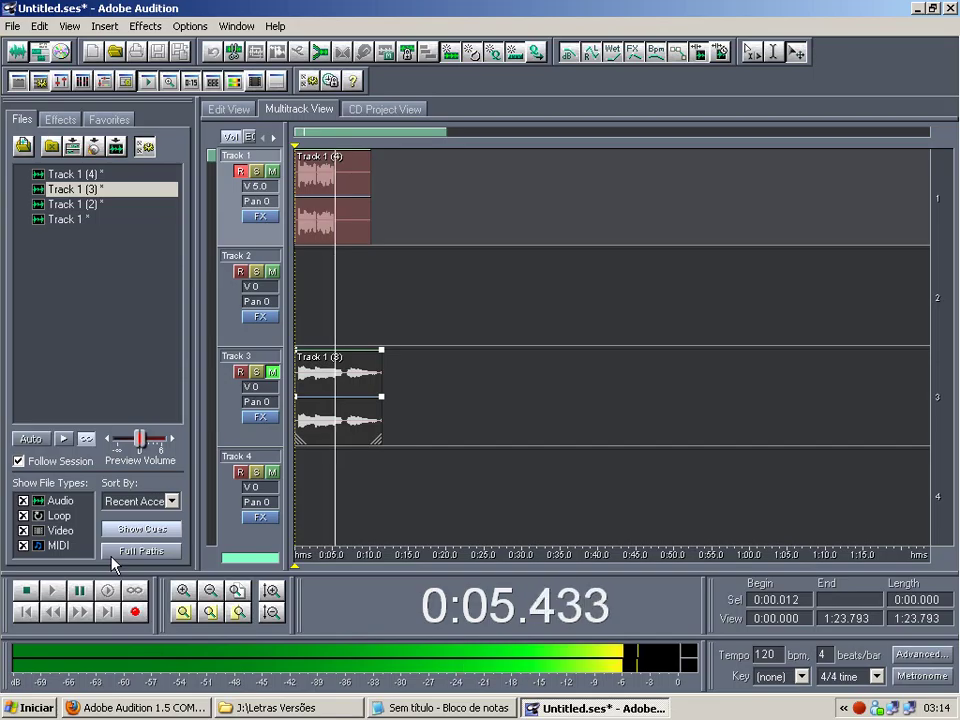
{"action": "left_click", "coordinate": [27, 596]}
Step: Trim the end of the new Track 1 clip to about 6 seconds and play it back
{"action": "left_click", "coordinate": [360, 196]}
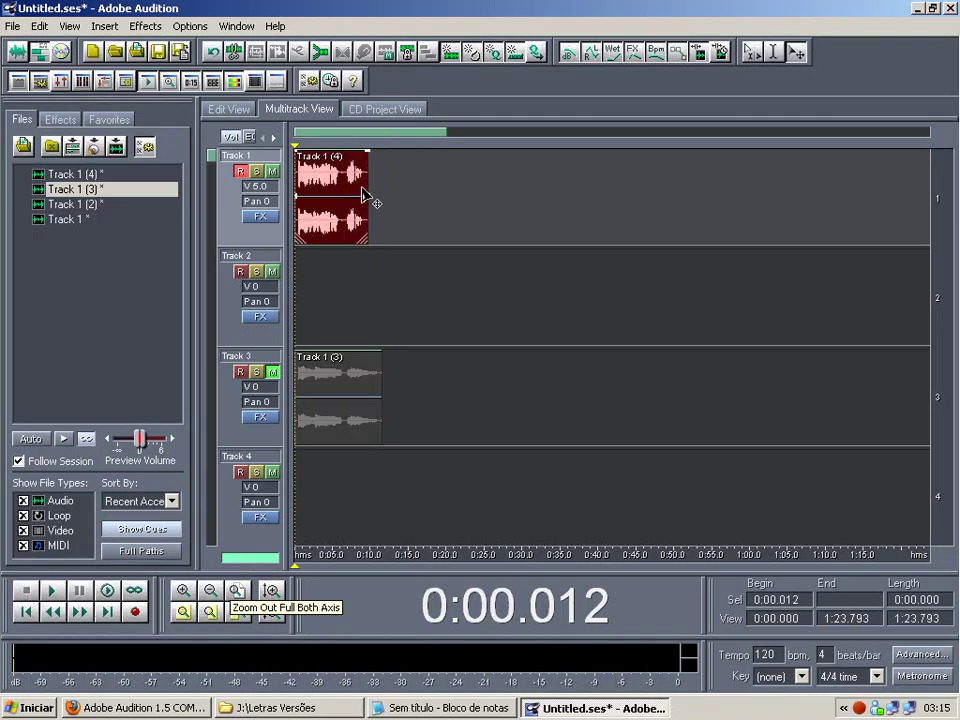
{"action": "left_click_drag", "start_coordinate": [371, 183], "coordinate": [343, 196]}
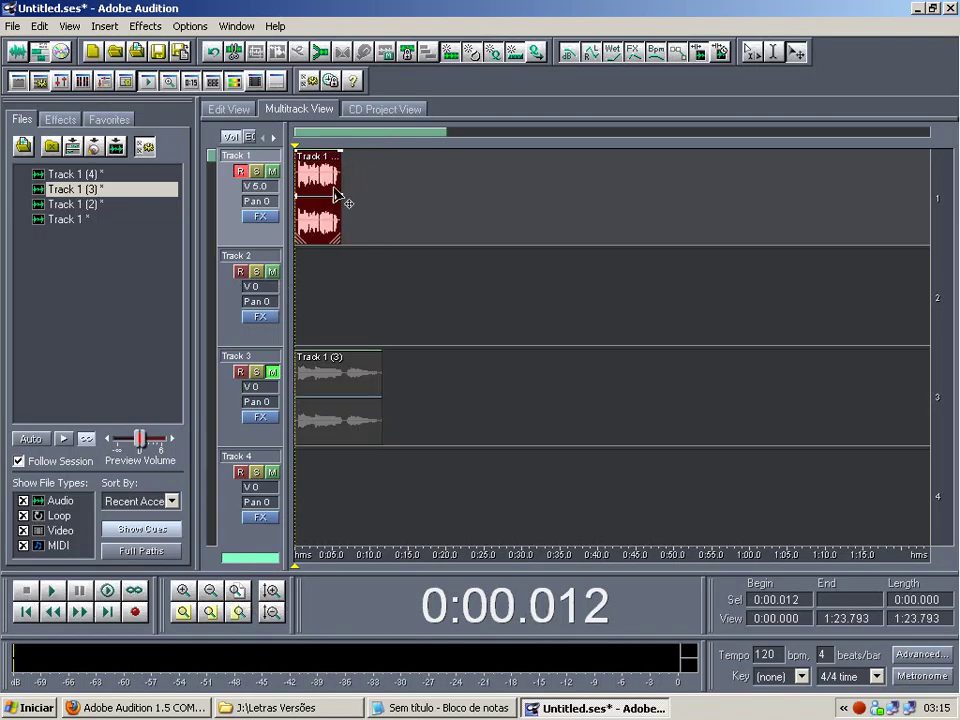
{"action": "left_click", "coordinate": [53, 598]}
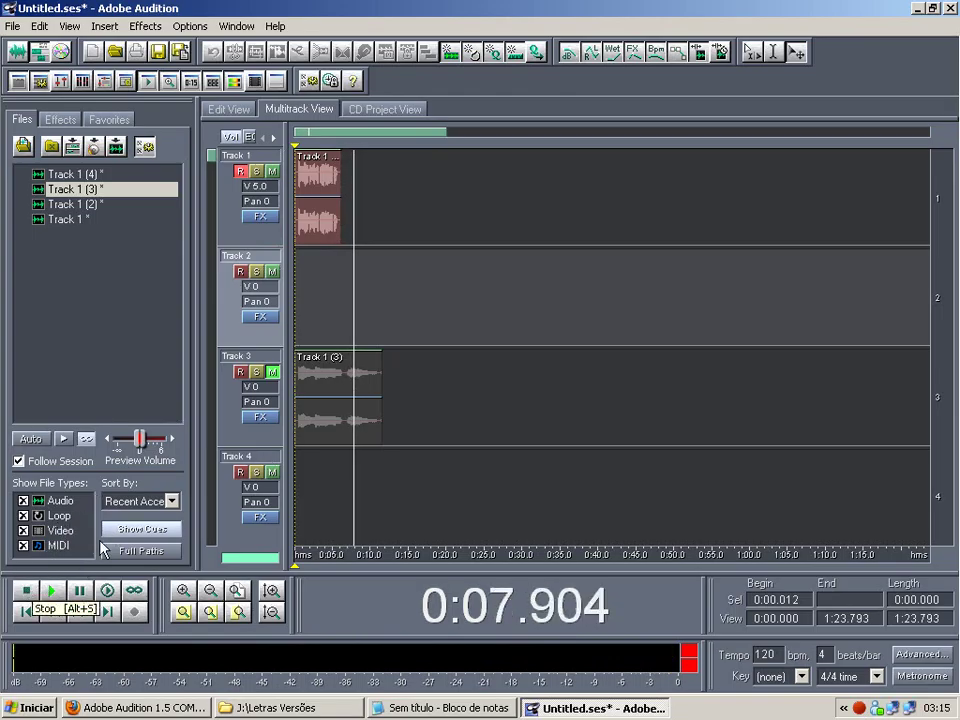
{"action": "left_click", "coordinate": [27, 591]}
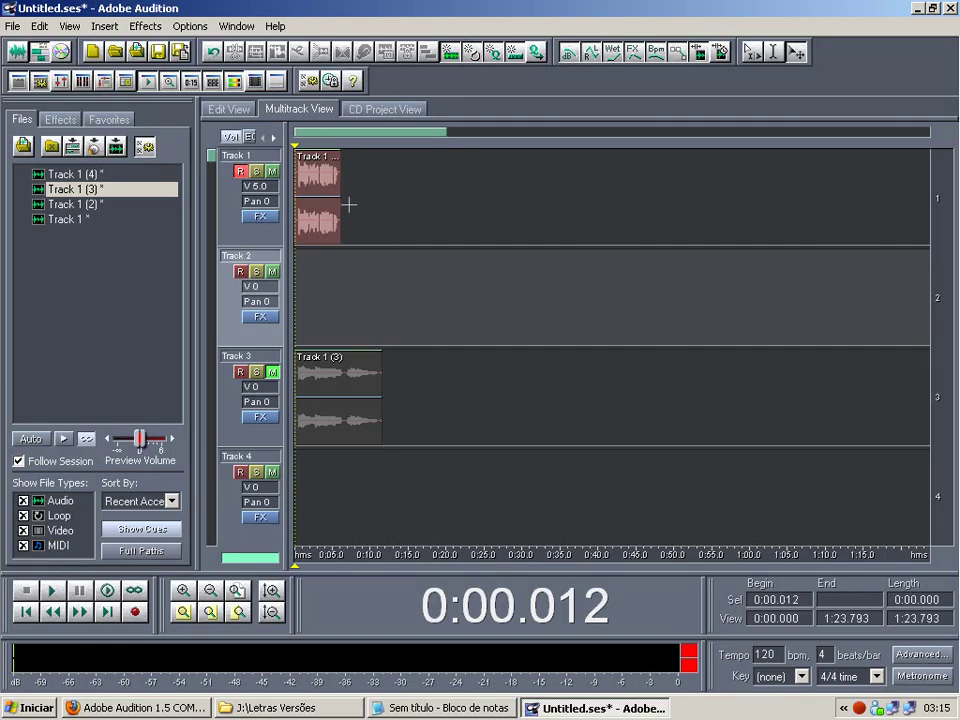
{"action": "left_click", "coordinate": [411, 192]}
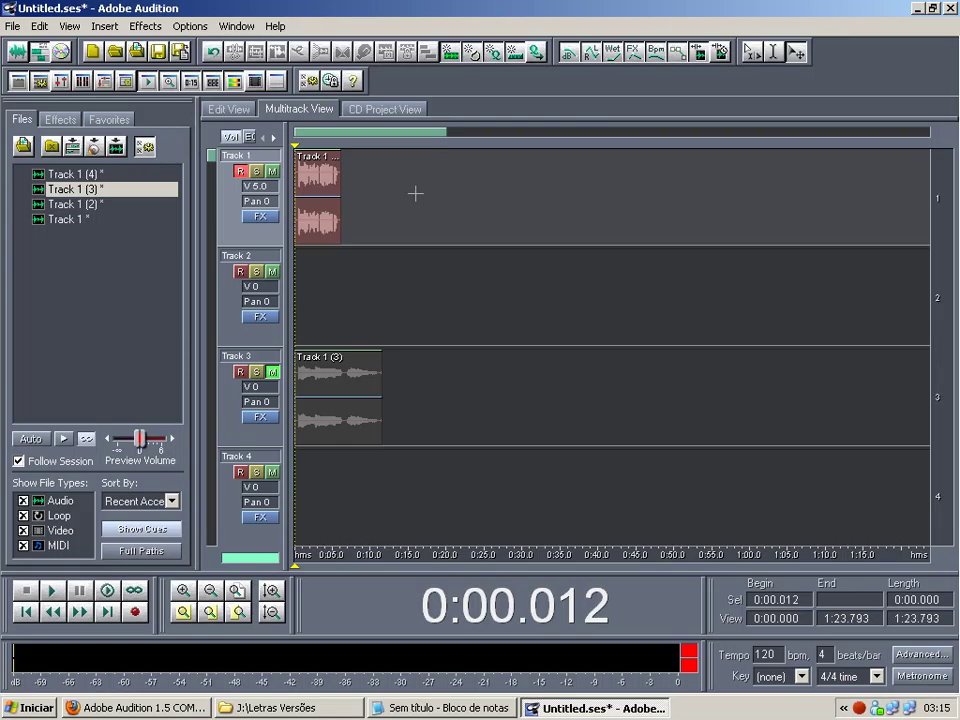
Step: Switch to Firefox and open the Auto-Tune EVO VST download page on Baixaki from the "auto tune 8 evo" results
{"action": "left_click", "coordinate": [128, 709]}
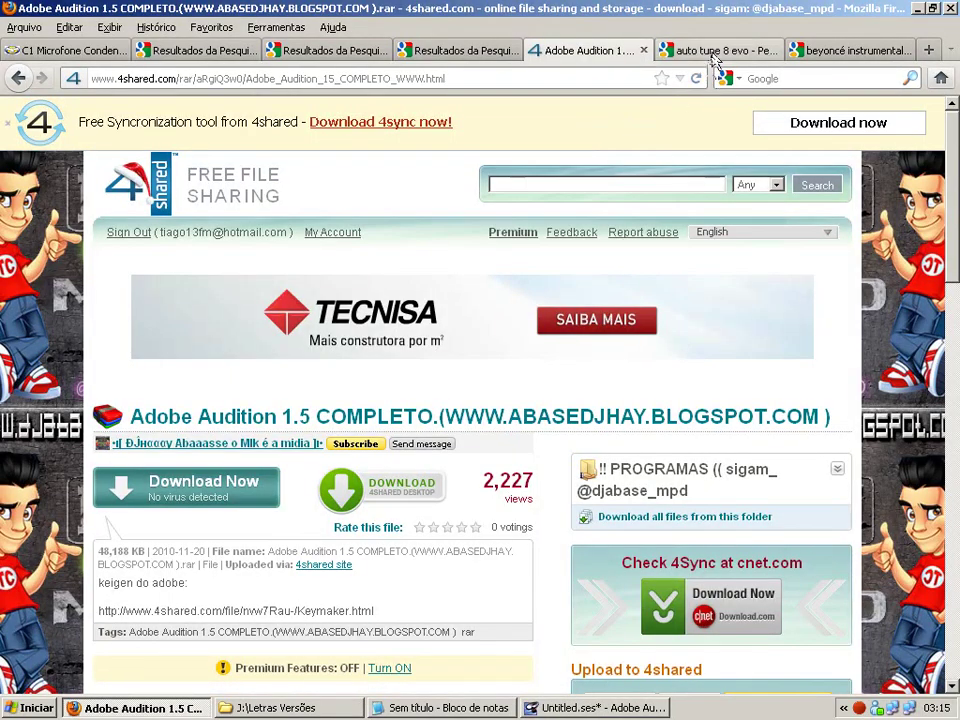
{"action": "left_click", "coordinate": [715, 50]}
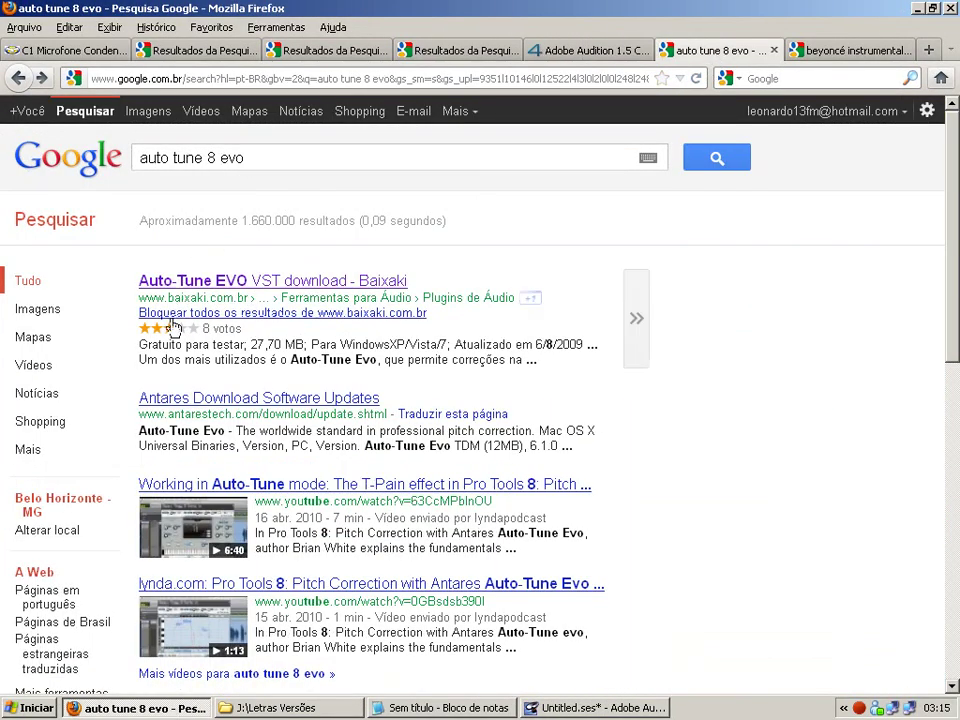
{"action": "left_click", "coordinate": [306, 281]}
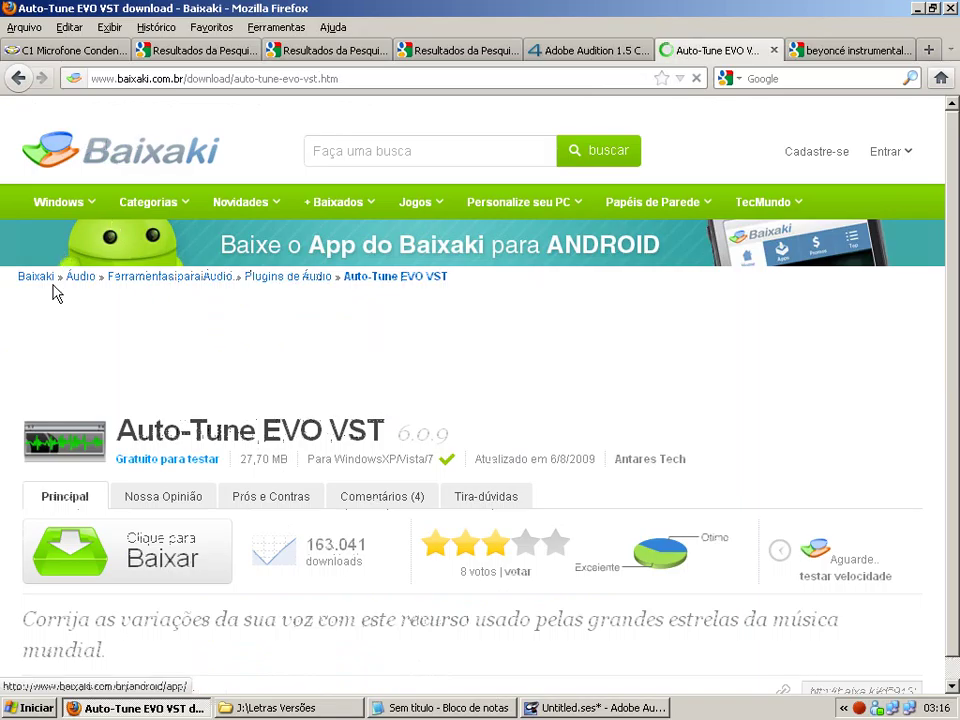
Step: Examine the Auto-Tune EVO VST page, highlighting its licence type and reading through the description
{"action": "scroll", "coordinate": [56, 292], "scroll_direction": "down", "scroll_amount": 5}
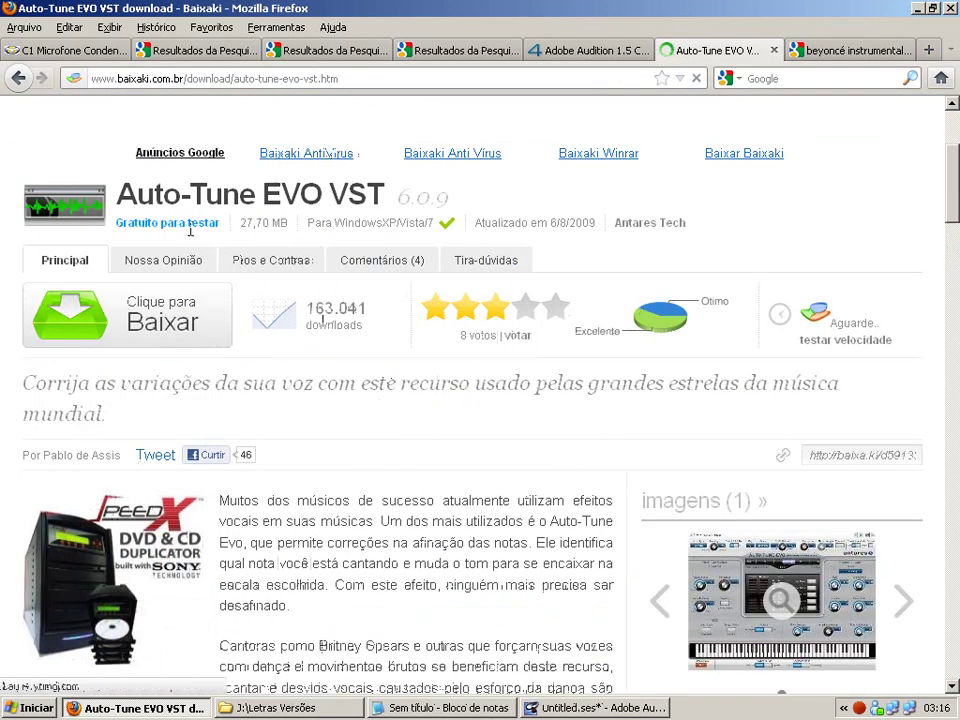
{"action": "triple_click", "coordinate": [117, 222]}
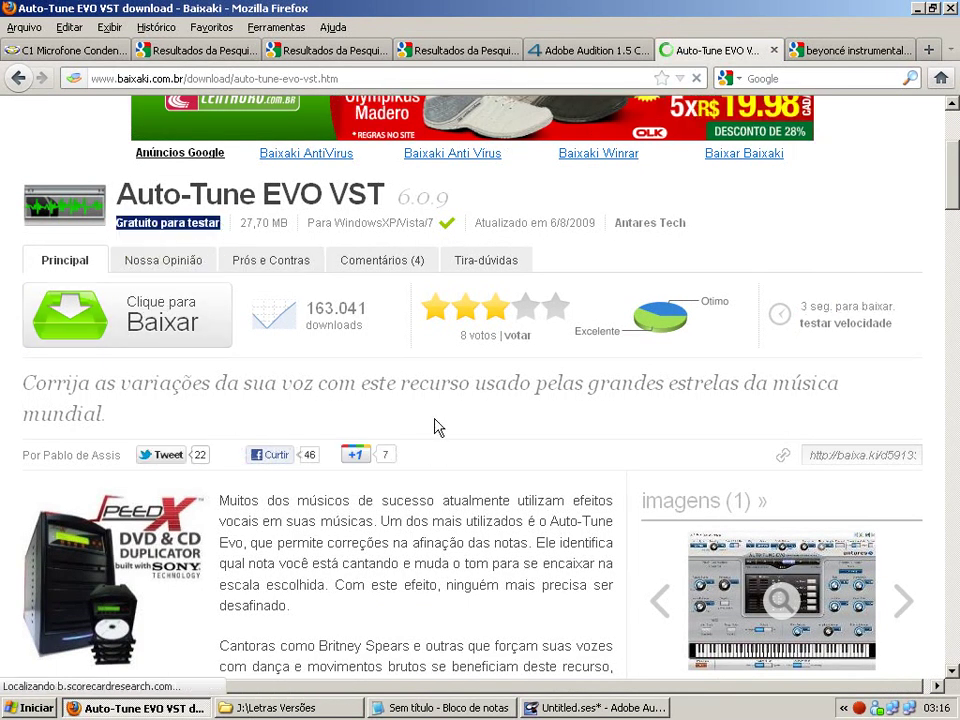
{"action": "scroll", "coordinate": [437, 427], "scroll_direction": "down", "scroll_amount": 5}
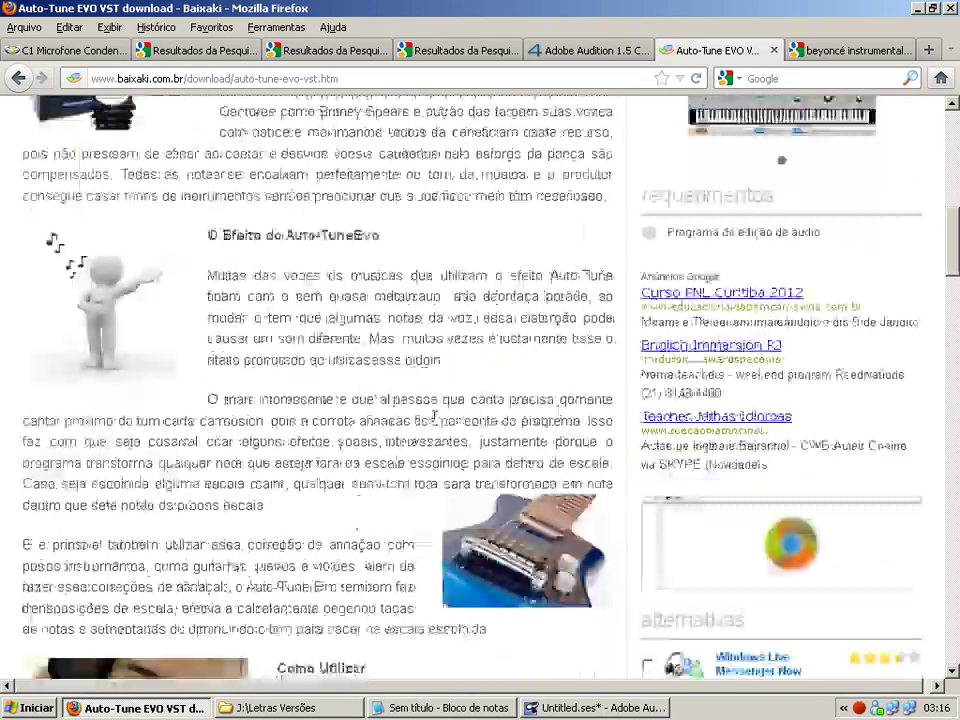
{"action": "scroll", "coordinate": [436, 420], "scroll_direction": "up", "scroll_amount": 3}
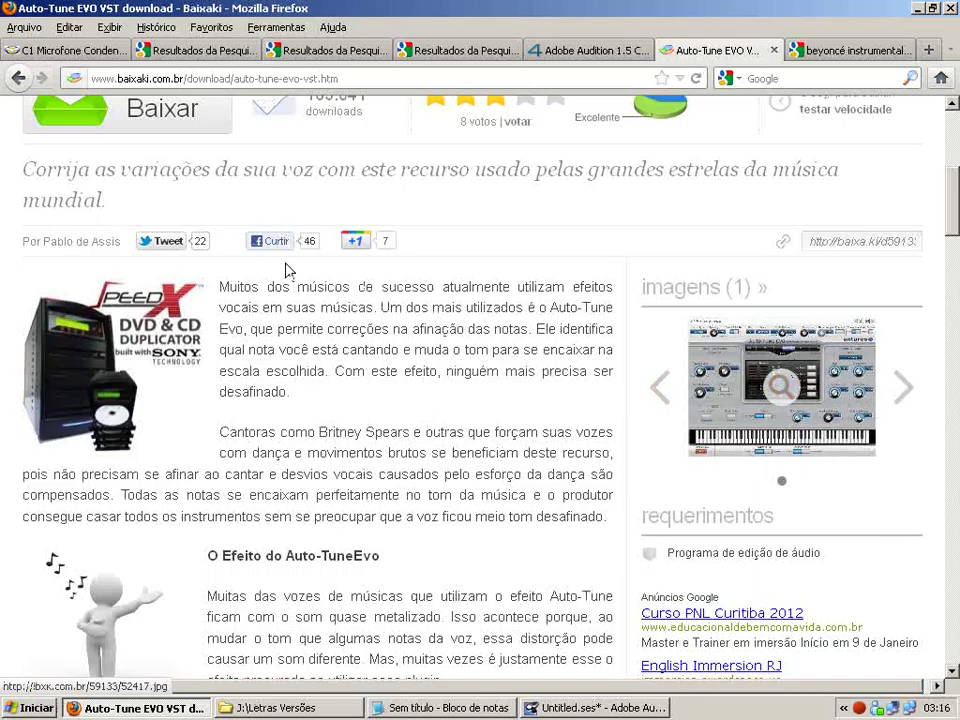
{"action": "scroll", "coordinate": [430, 208], "scroll_direction": "up", "scroll_amount": 3}
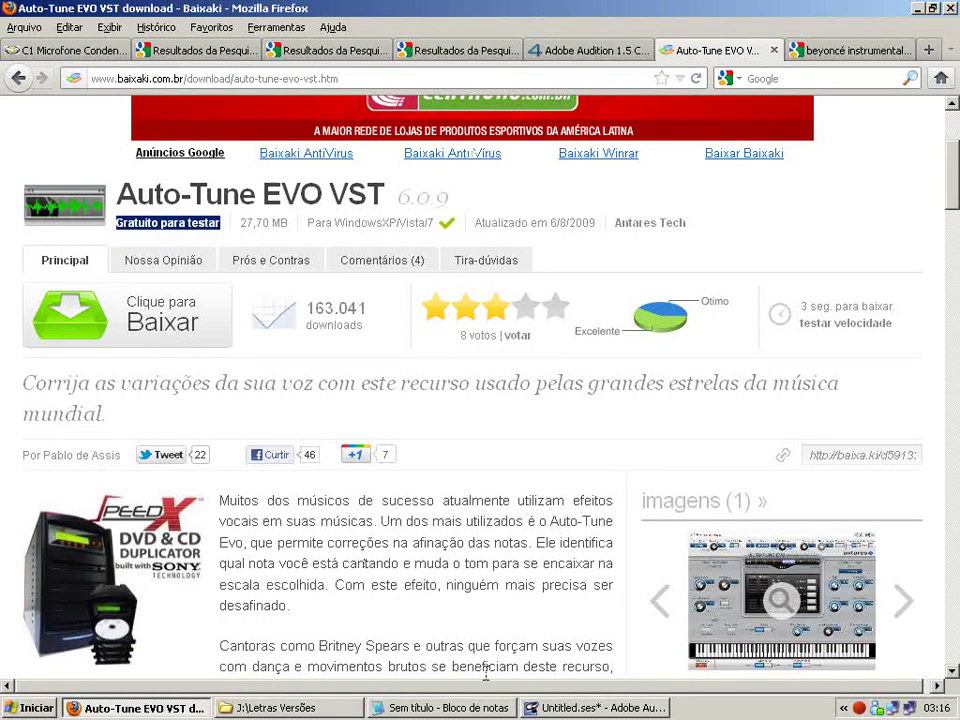
Step: Switch to Adobe Audition, open the Track 1 (4) clip in Edit View and play it from 0:00.250
{"action": "left_click", "coordinate": [568, 708]}
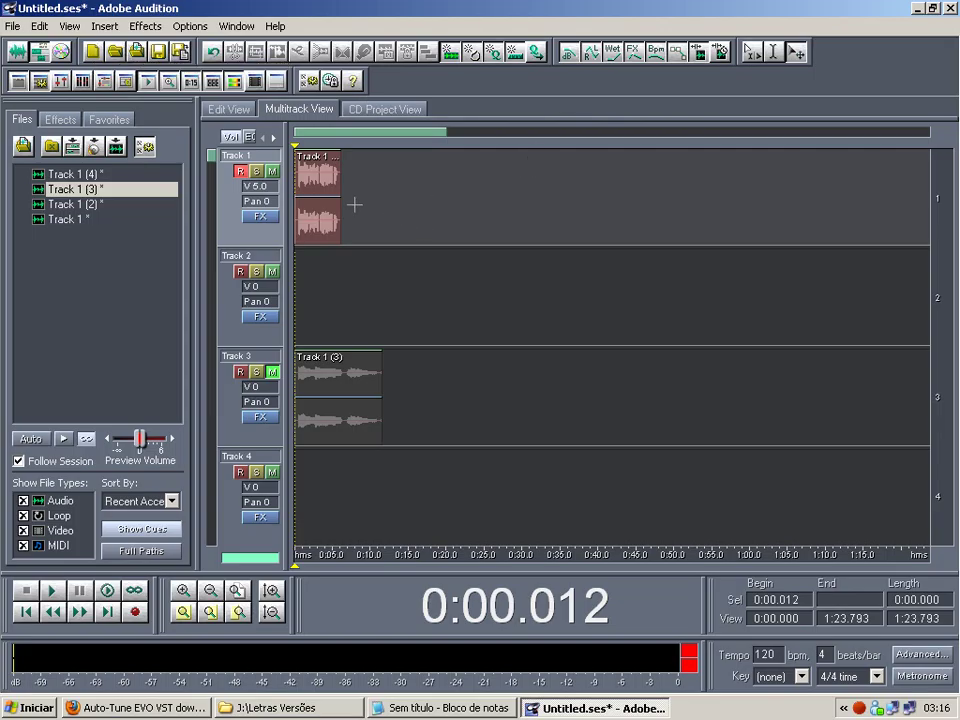
{"action": "left_click", "coordinate": [212, 112]}
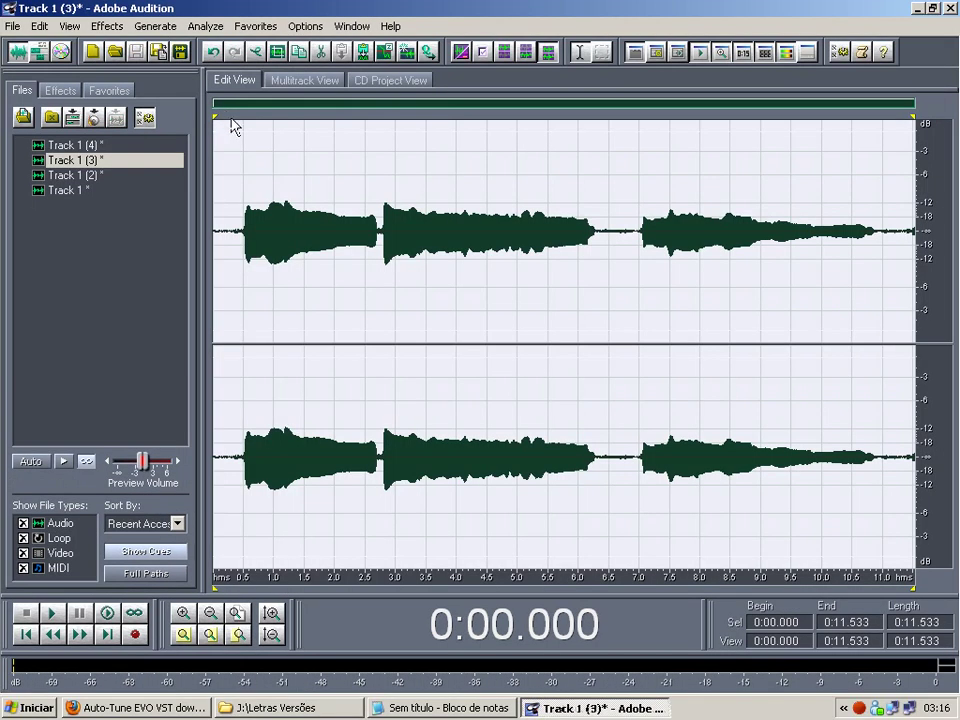
{"action": "left_click", "coordinate": [301, 84]}
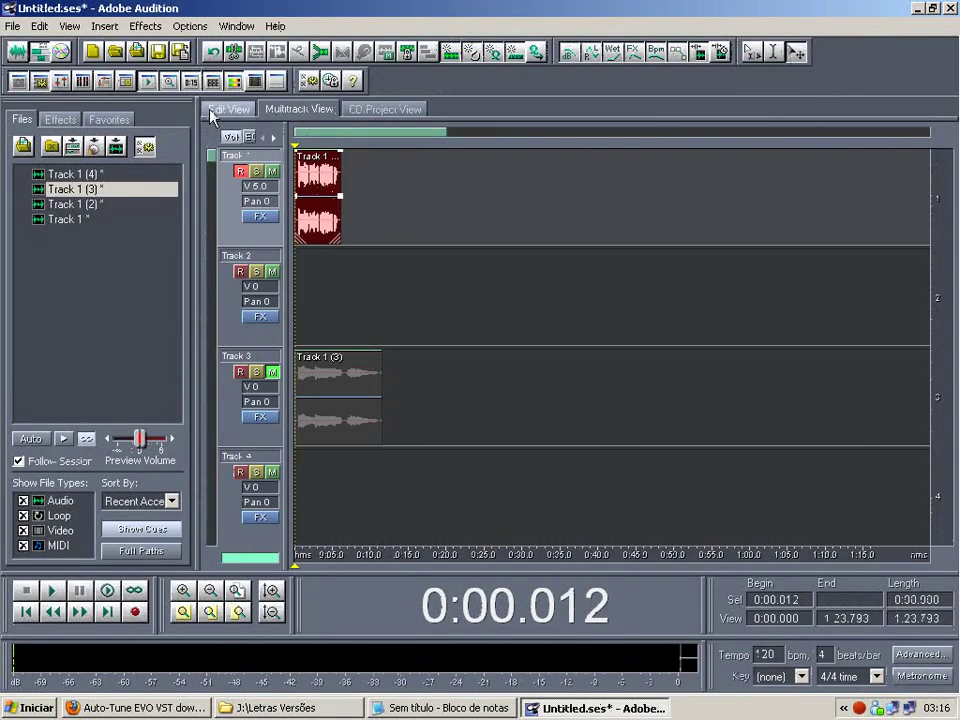
{"action": "left_click", "coordinate": [212, 112]}
{"action": "left_click", "coordinate": [240, 204]}
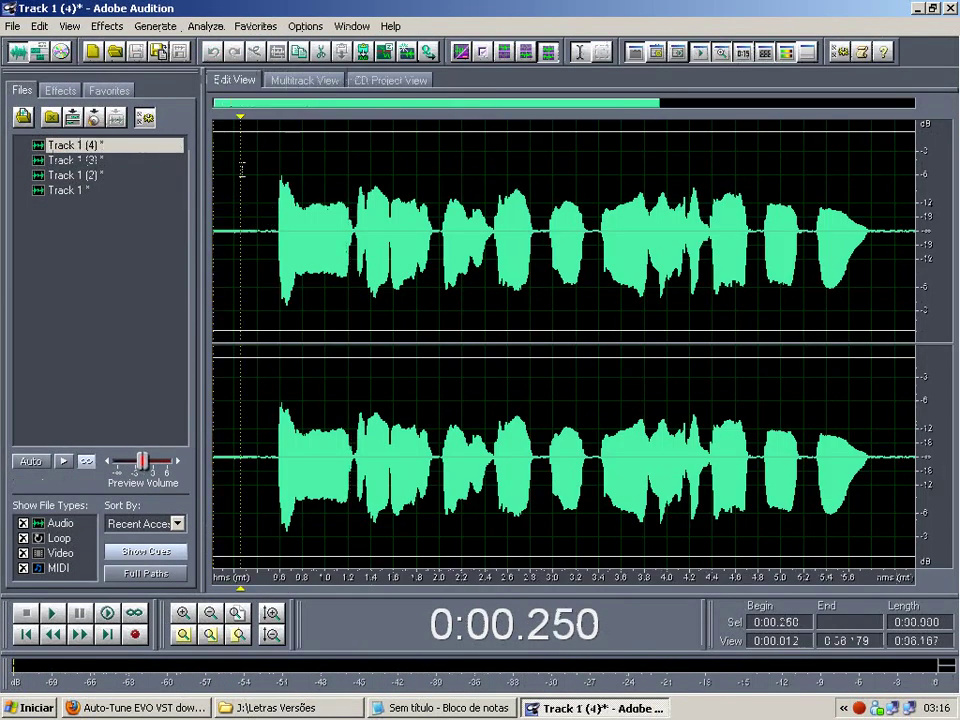
{"action": "left_click", "coordinate": [53, 615]}
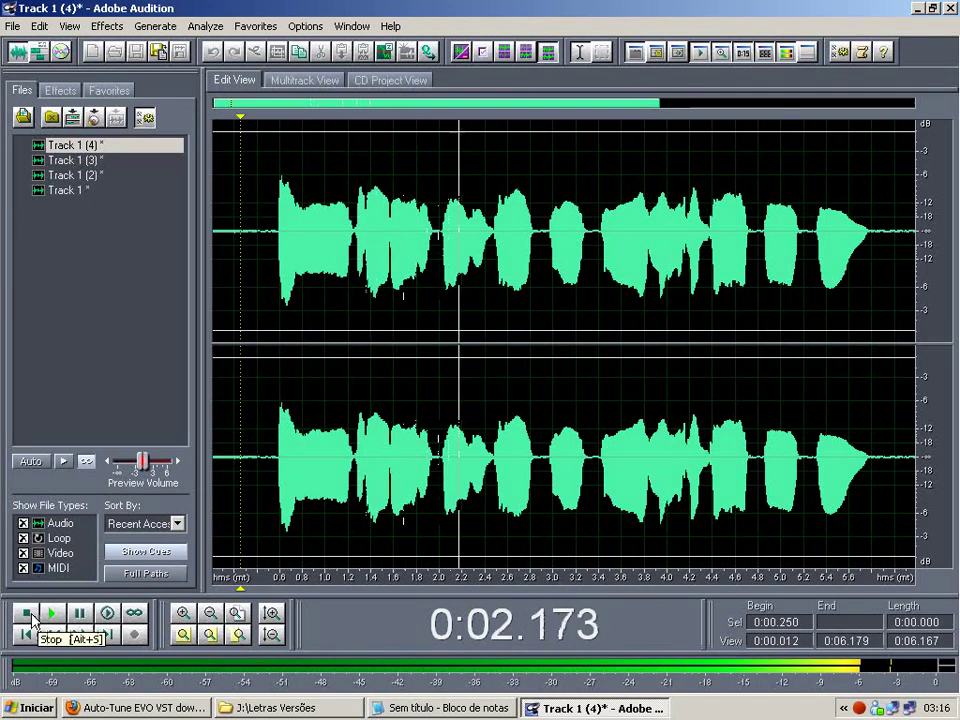
{"action": "left_click", "coordinate": [27, 613]}
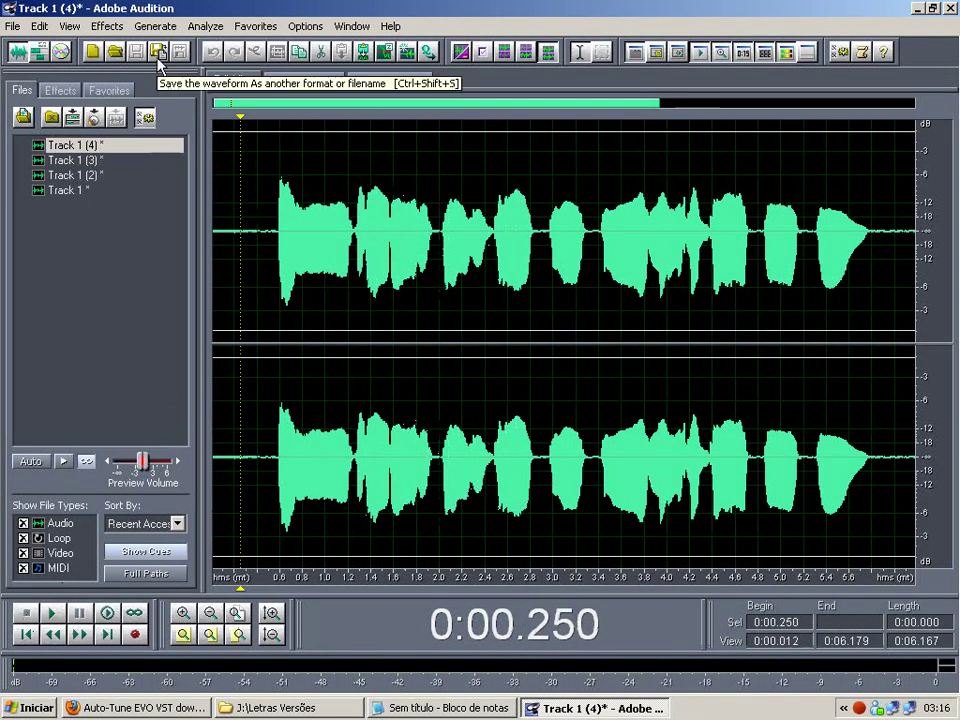
Step: Open the Auto-Tune Evo VST effect for the whole clip and set its key to F
{"action": "left_click", "coordinate": [92, 26]}
{"action": "mouse_move", "coordinate": [158, 203]}
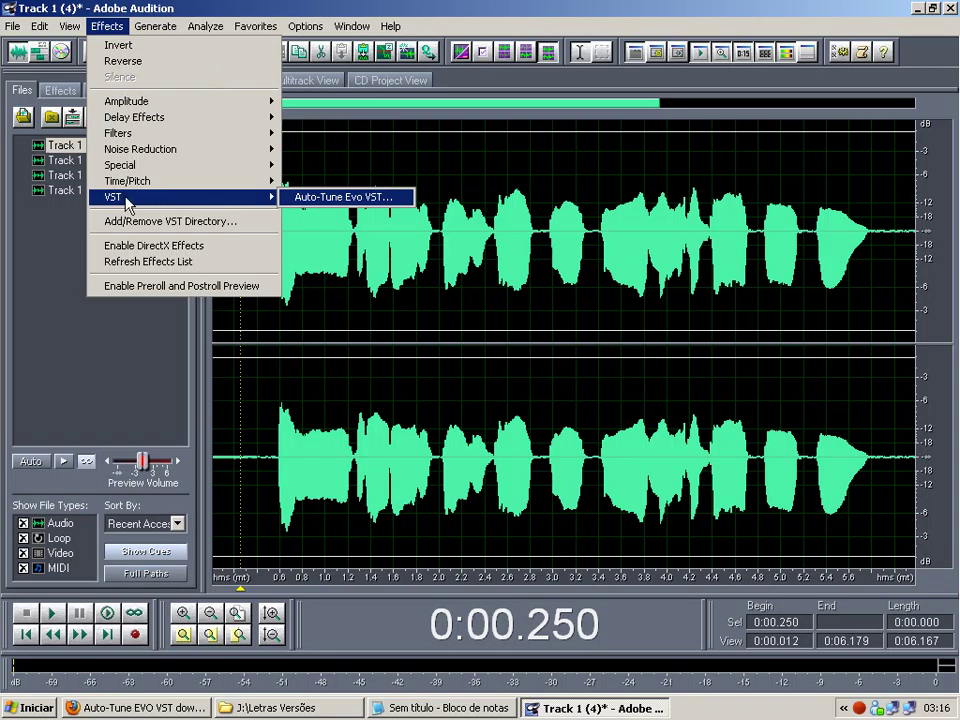
{"action": "left_click", "coordinate": [355, 199]}
{"action": "left_click_drag", "start_coordinate": [438, 302], "coordinate": [77, 28]}
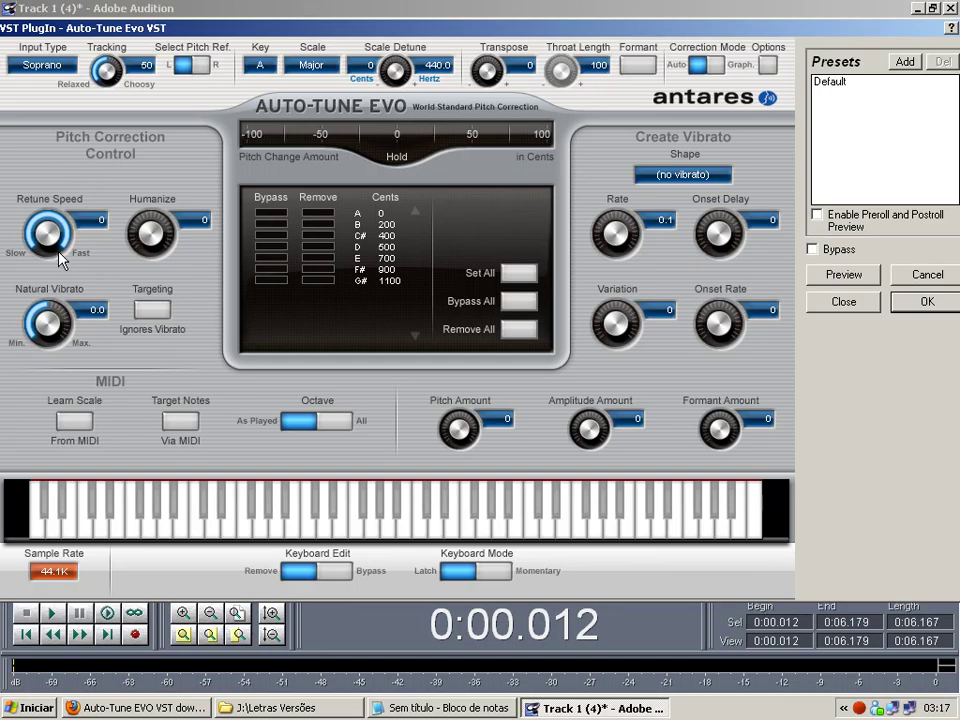
{"action": "left_click", "coordinate": [258, 65]}
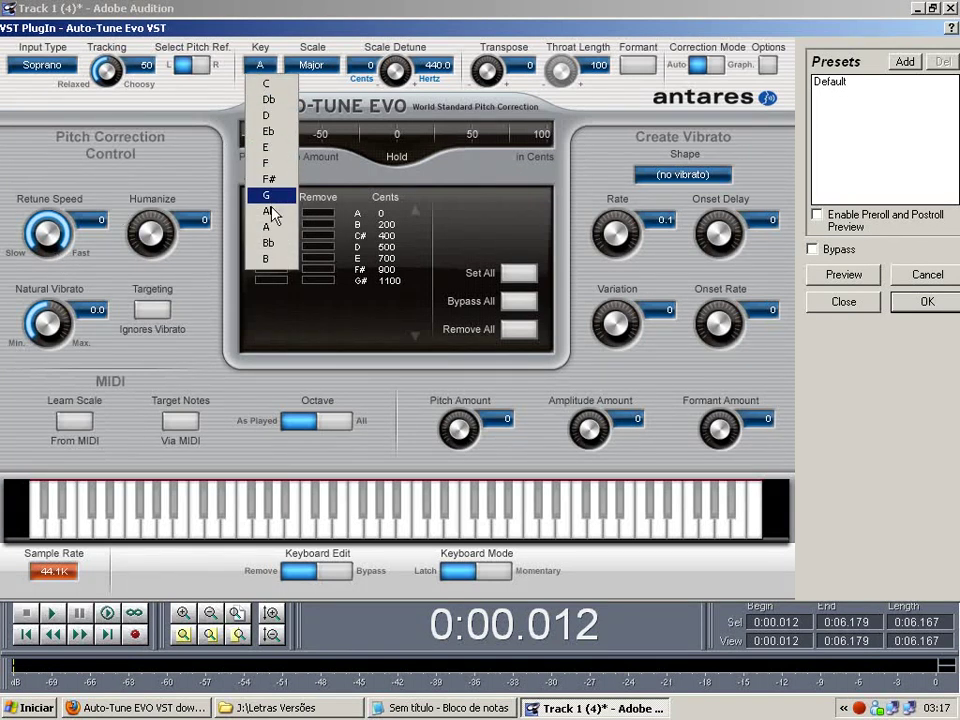
{"action": "left_click", "coordinate": [281, 170]}
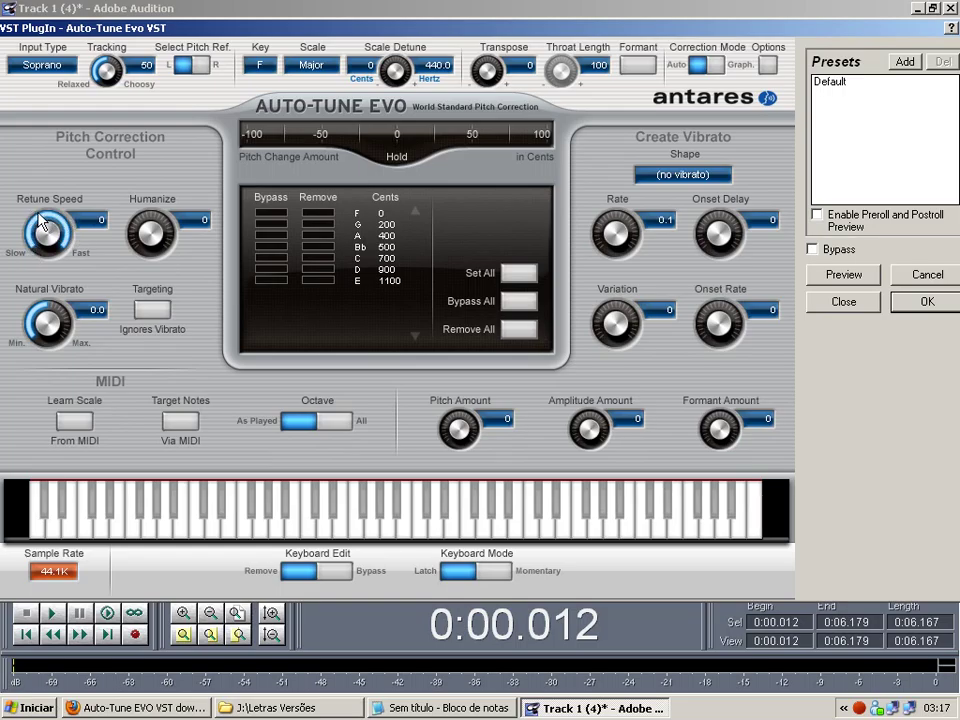
Step: Try Retune Speed values of 384 and 0, and preview the corrected vocal
{"action": "left_click_drag", "start_coordinate": [38, 222], "coordinate": [30, 200]}
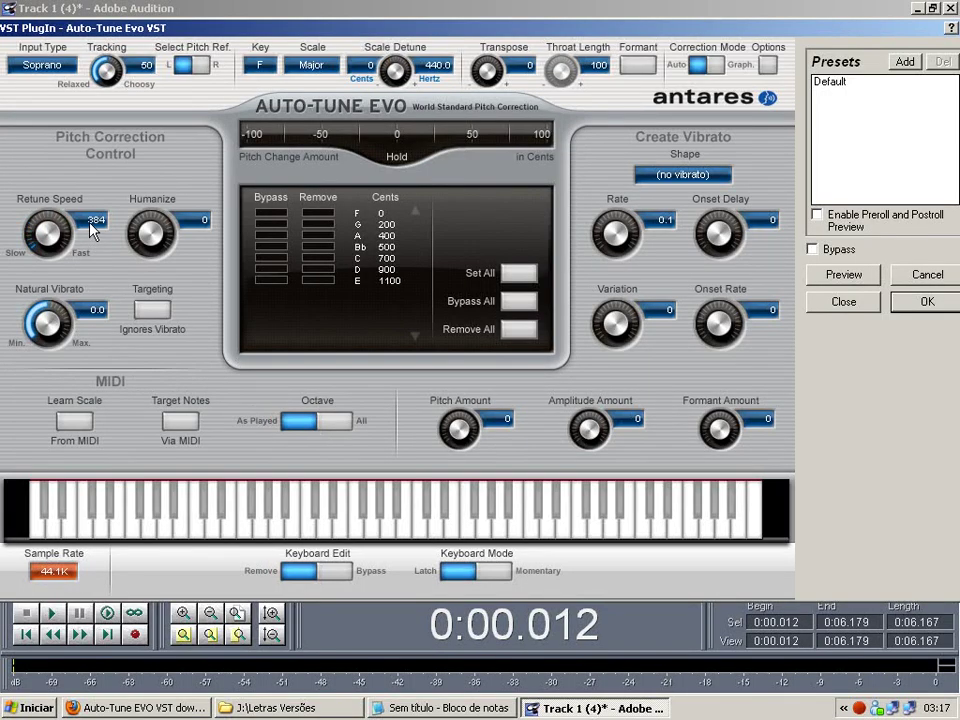
{"action": "left_click_drag", "start_coordinate": [38, 258], "coordinate": [93, 226]}
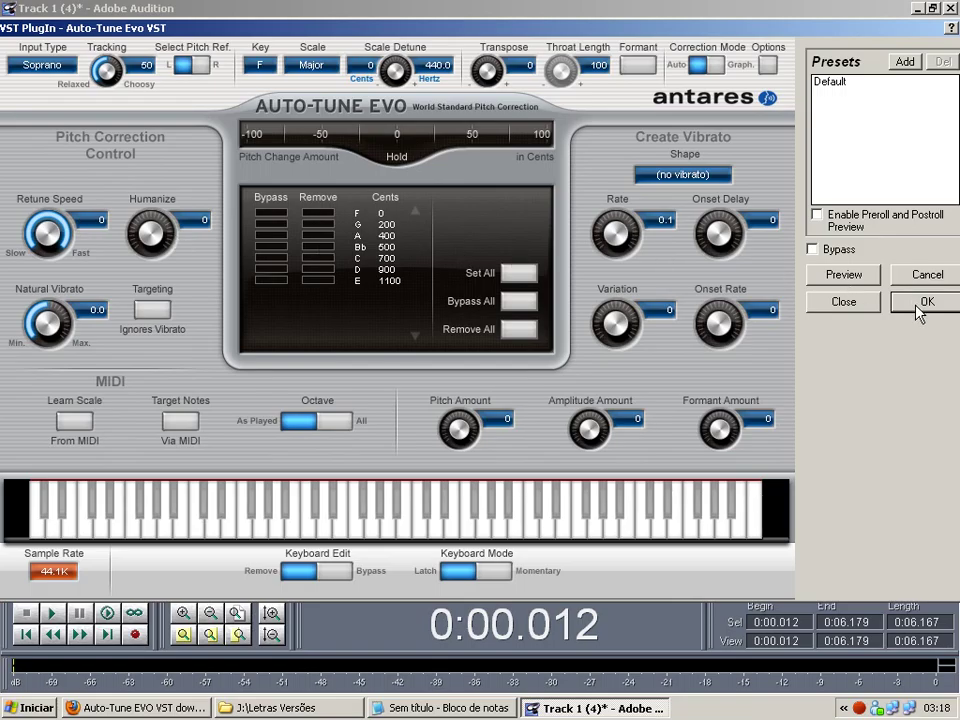
{"action": "left_click", "coordinate": [844, 276]}
{"action": "left_click", "coordinate": [843, 278]}
Step: Set the Retune Speed to 55, preview the vocal and apply Auto-Tune Evo to the clip
{"action": "left_click_drag", "start_coordinate": [44, 230], "coordinate": [20, 200]}
{"action": "mouse_move", "coordinate": [105, 343]}
{"action": "left_mouse_down"}
{"action": "mouse_move", "coordinate": [70, 313]}
{"action": "mouse_move", "coordinate": [117, 332]}
{"action": "mouse_move", "coordinate": [100, 320]}
{"action": "left_mouse_up"}
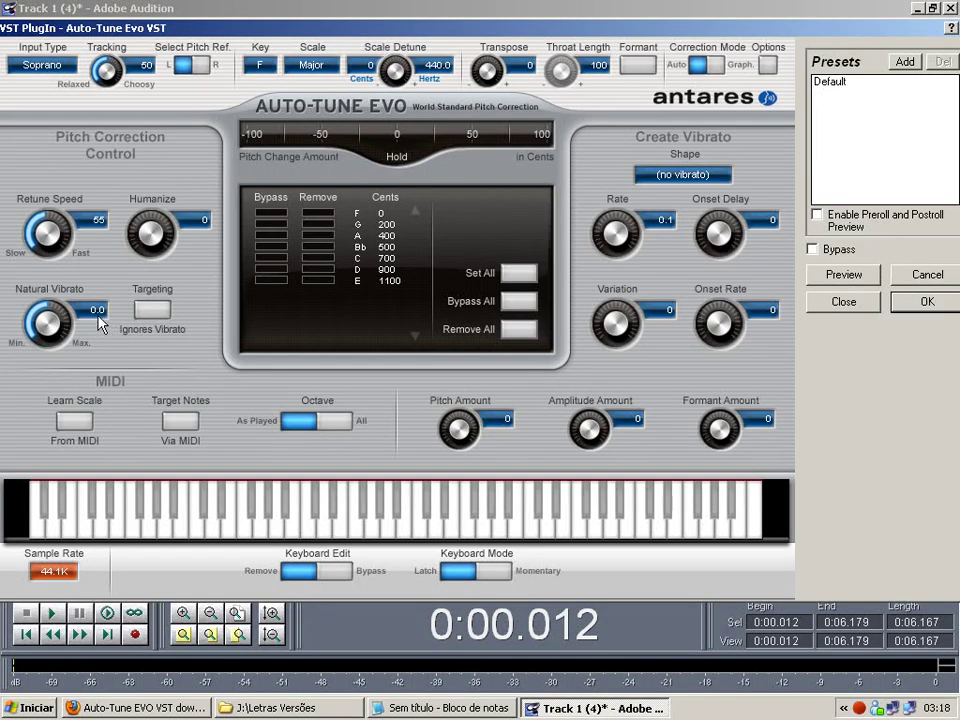
{"action": "left_click", "coordinate": [843, 276]}
{"action": "left_click", "coordinate": [896, 299]}
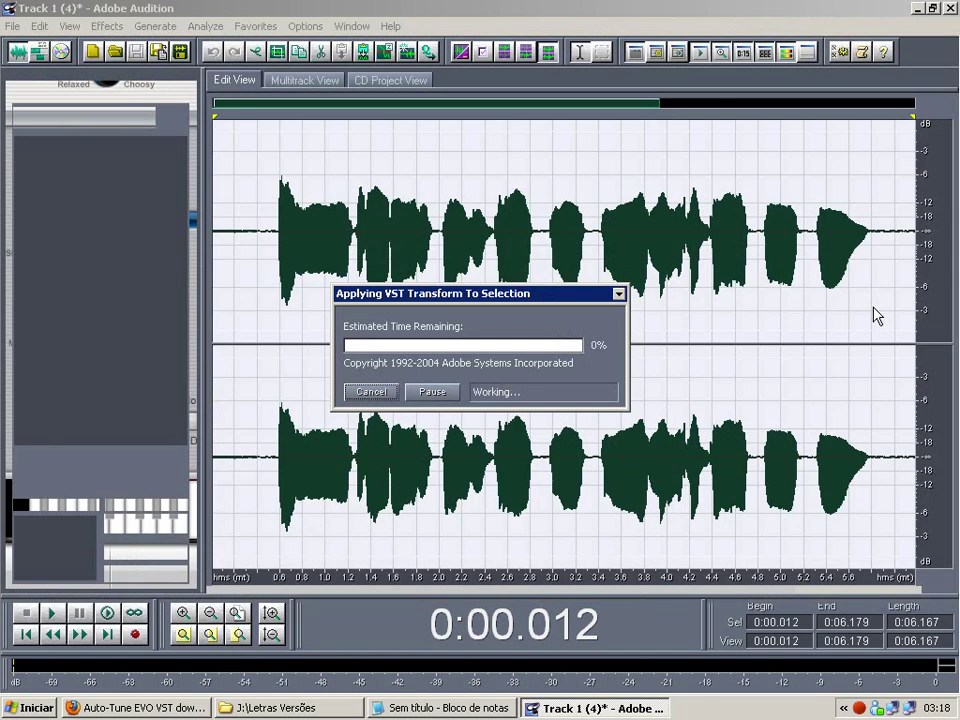
{"action": "left_click", "coordinate": [244, 197]}
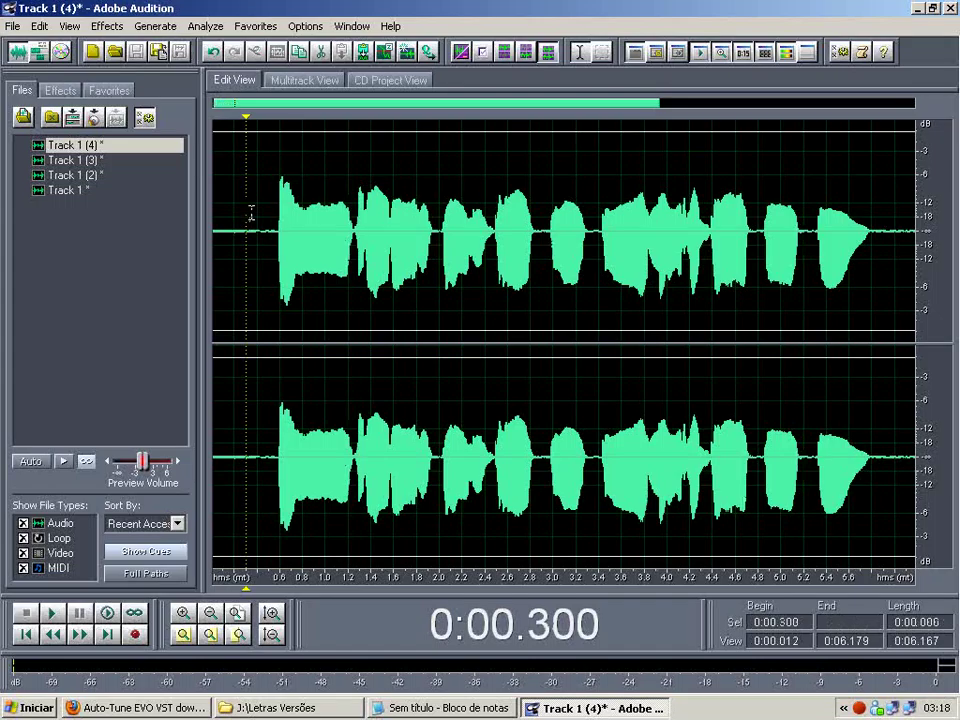
{"action": "left_click_drag", "start_coordinate": [261, 223], "coordinate": [903, 260]}
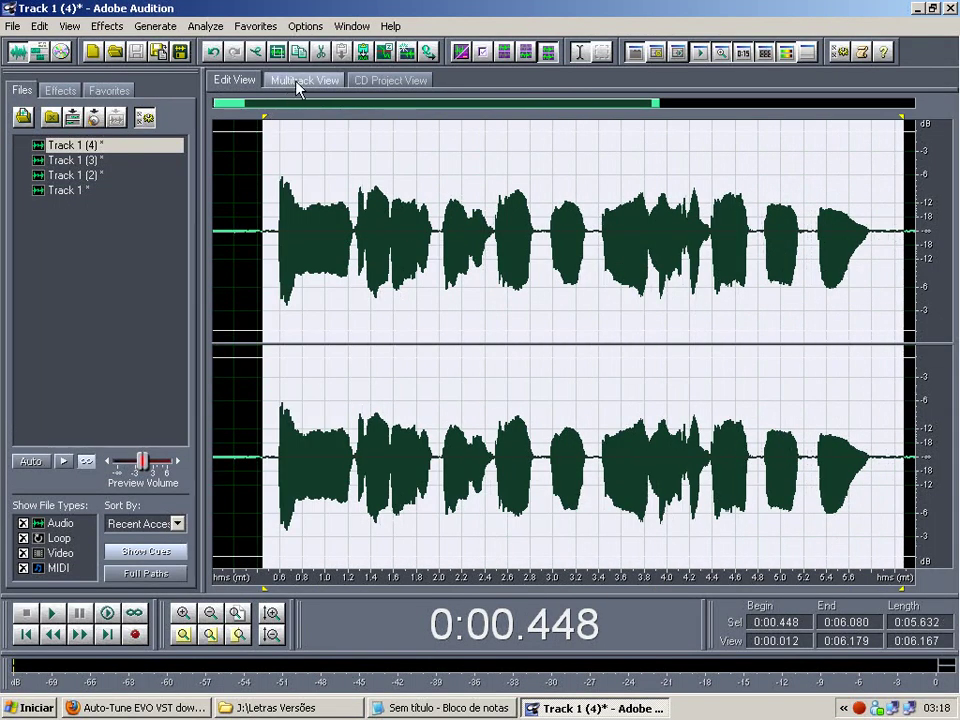
{"action": "left_click", "coordinate": [247, 215]}
{"action": "left_click", "coordinate": [265, 222]}
{"action": "left_click_drag", "start_coordinate": [270, 236], "coordinate": [877, 300]}
{"action": "left_click", "coordinate": [268, 221]}
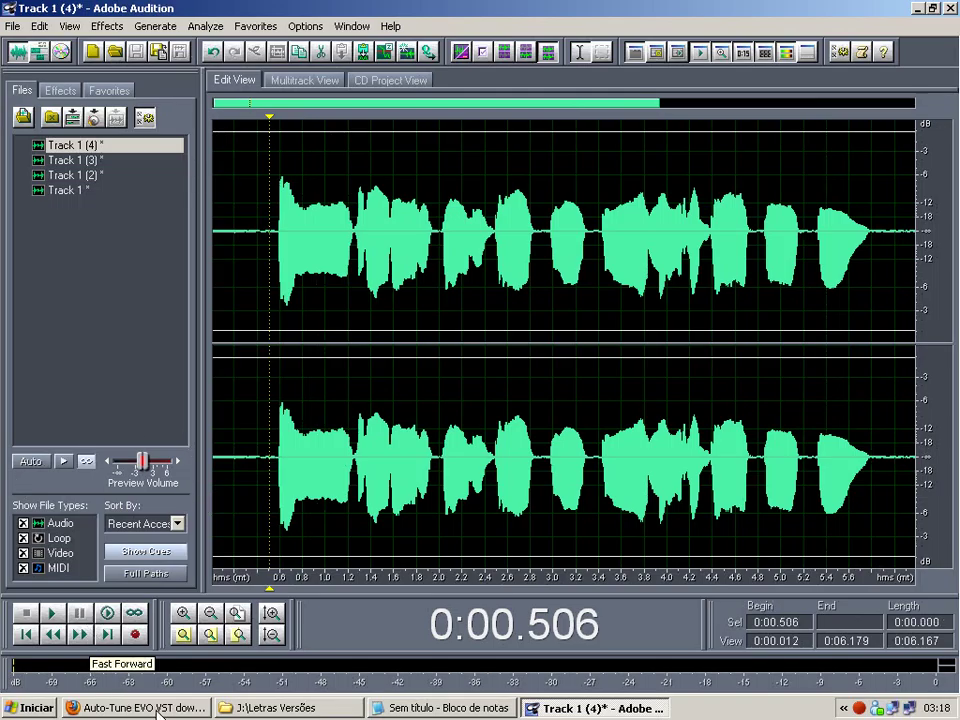
{"action": "left_click", "coordinate": [316, 200]}
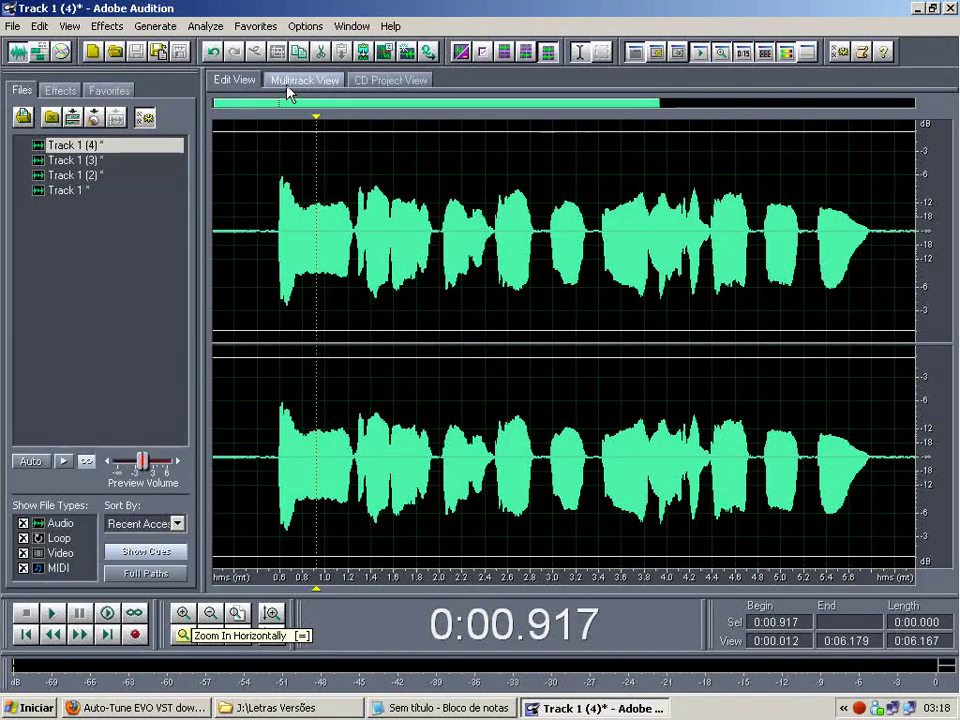
Step: Apply the manual Pitch Correction effect to the whole visible clip with its existing settings
{"action": "left_click", "coordinate": [109, 30]}
{"action": "mouse_move", "coordinate": [140, 184]}
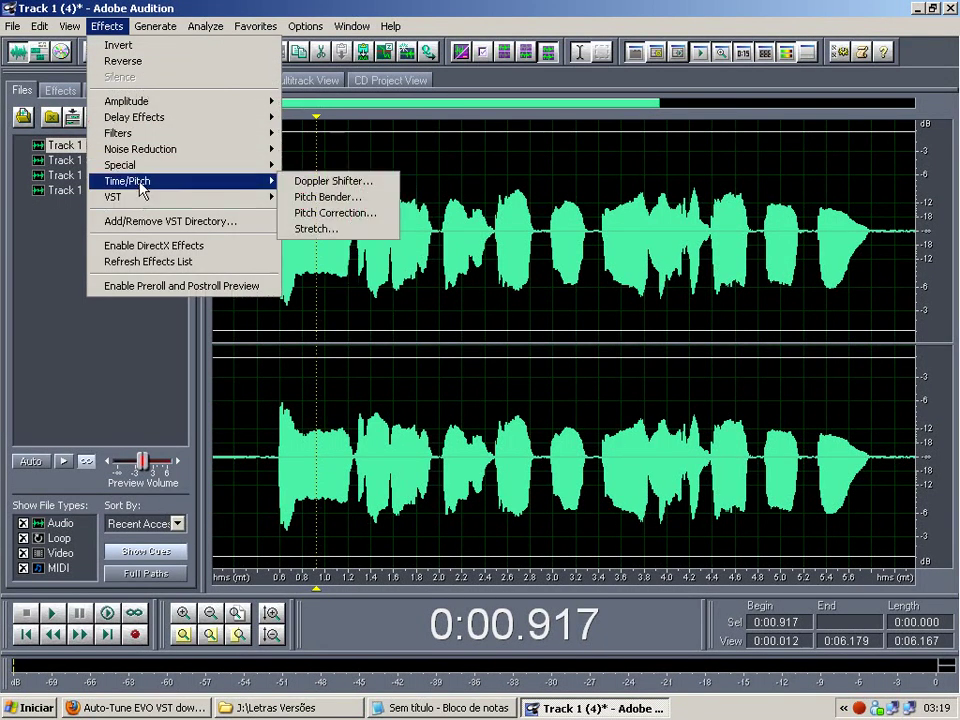
{"action": "left_click", "coordinate": [337, 218]}
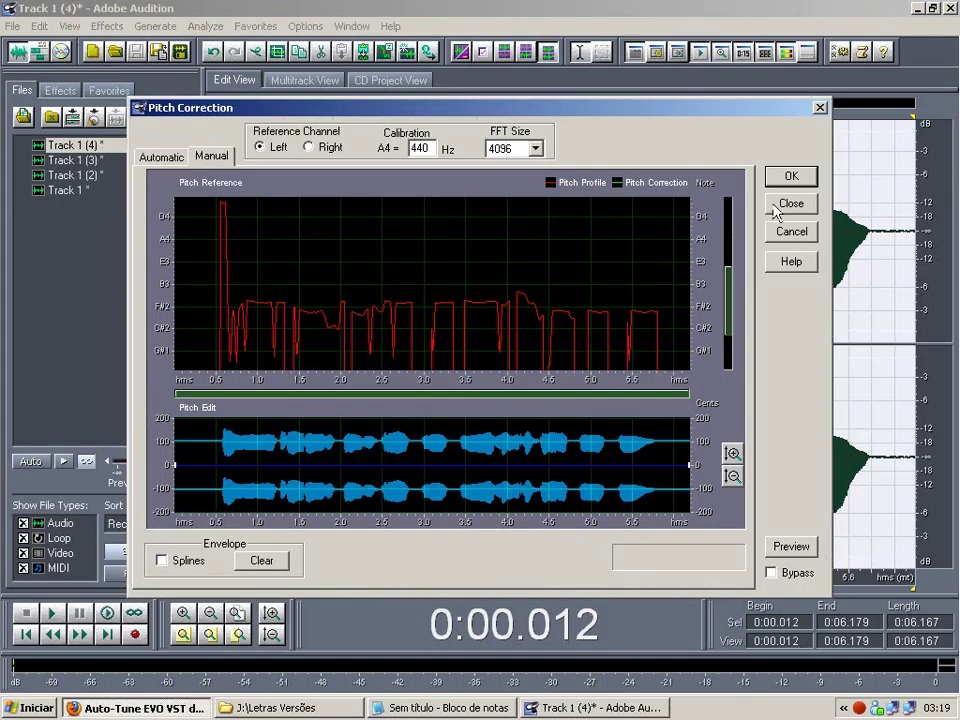
{"action": "left_click", "coordinate": [791, 177]}
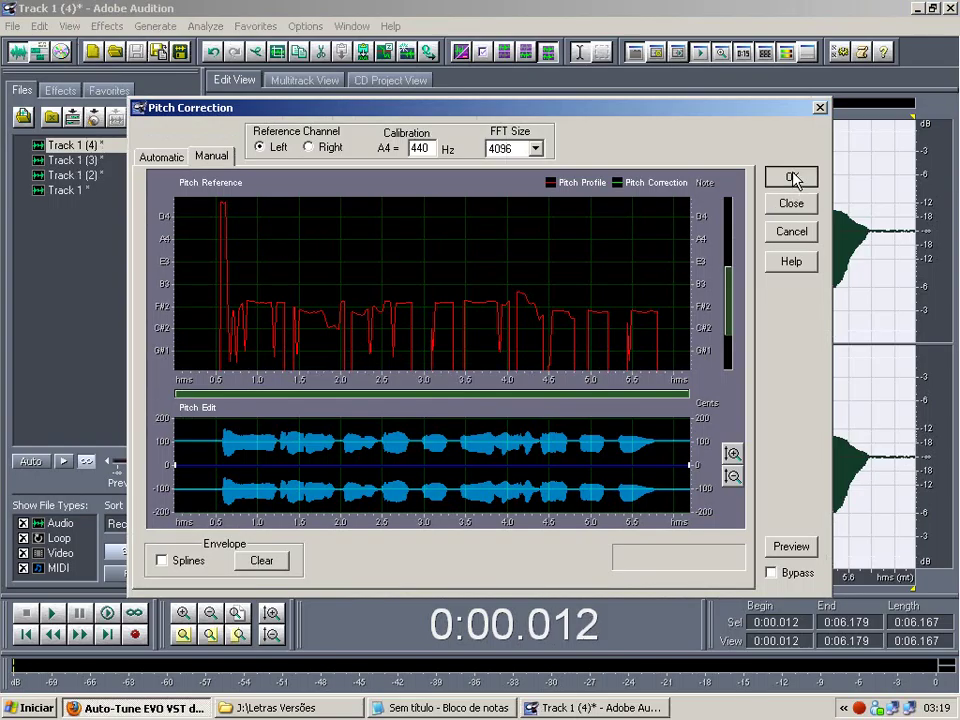
Step: Play the corrected Track 1 (4) waveform from 0:00.232 with the full recording in view, and stop it after the sung phrase
{"action": "left_click", "coordinate": [242, 197]}
{"action": "key", "text": "space"}
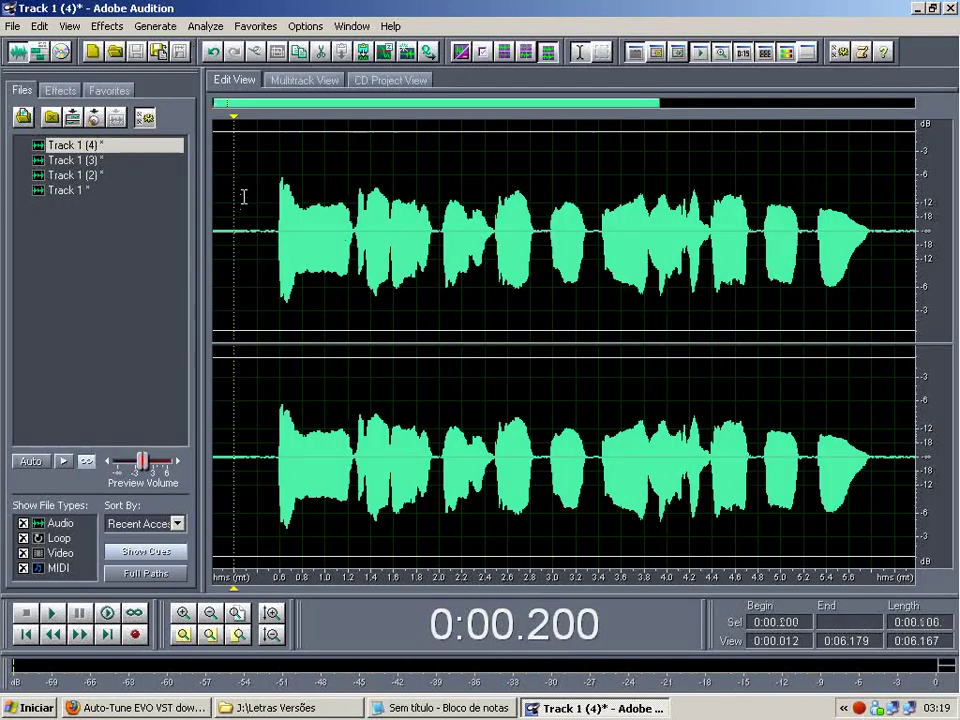
{"action": "key", "text": "space"}
{"action": "scroll", "coordinate": [271, 215], "scroll_direction": "up", "scroll_amount": 4}
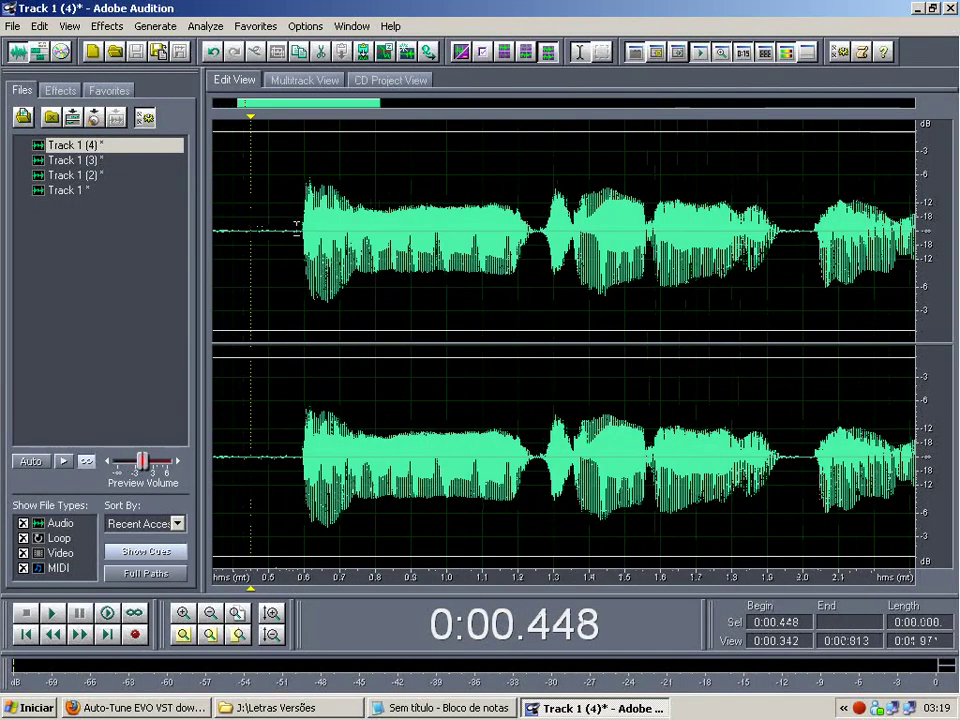
{"action": "left_click_drag", "start_coordinate": [300, 210], "coordinate": [207, 165]}
{"action": "scroll", "coordinate": [229, 231], "scroll_direction": "down", "scroll_amount": 2}
{"action": "scroll", "coordinate": [262, 195], "scroll_direction": "down", "scroll_amount": 3}
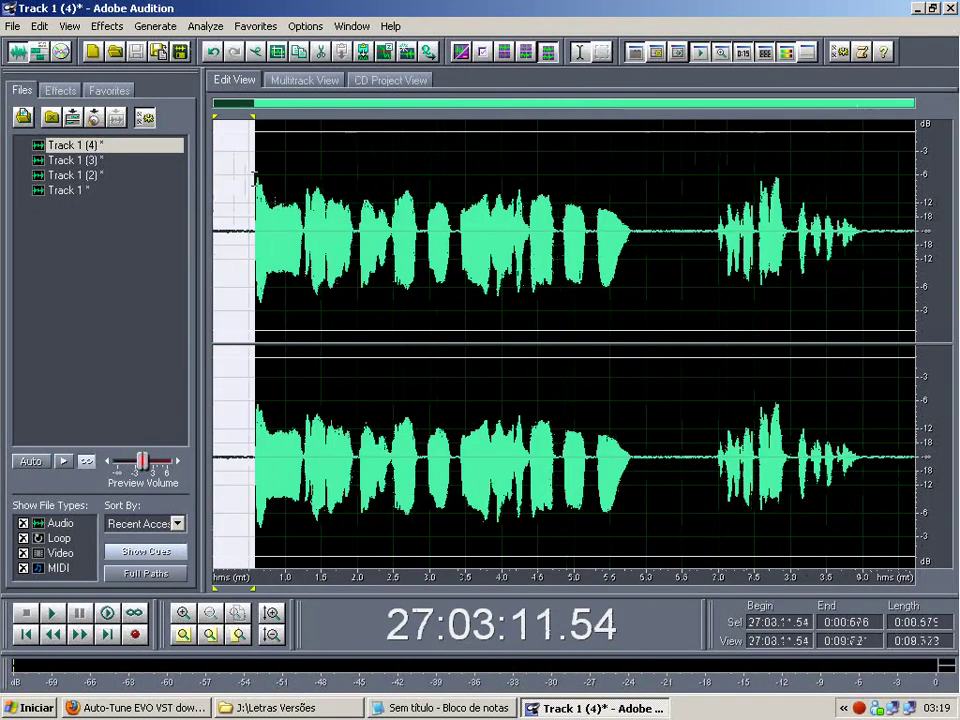
{"action": "left_click", "coordinate": [249, 211]}
{"action": "left_click", "coordinate": [236, 222]}
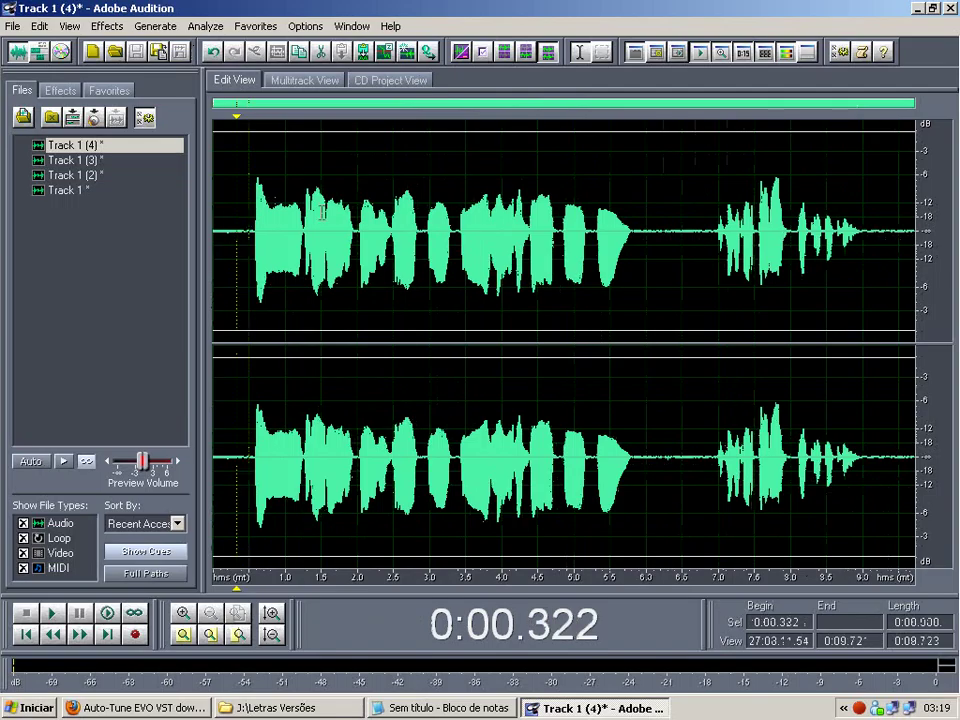
{"action": "left_click", "coordinate": [230, 213]}
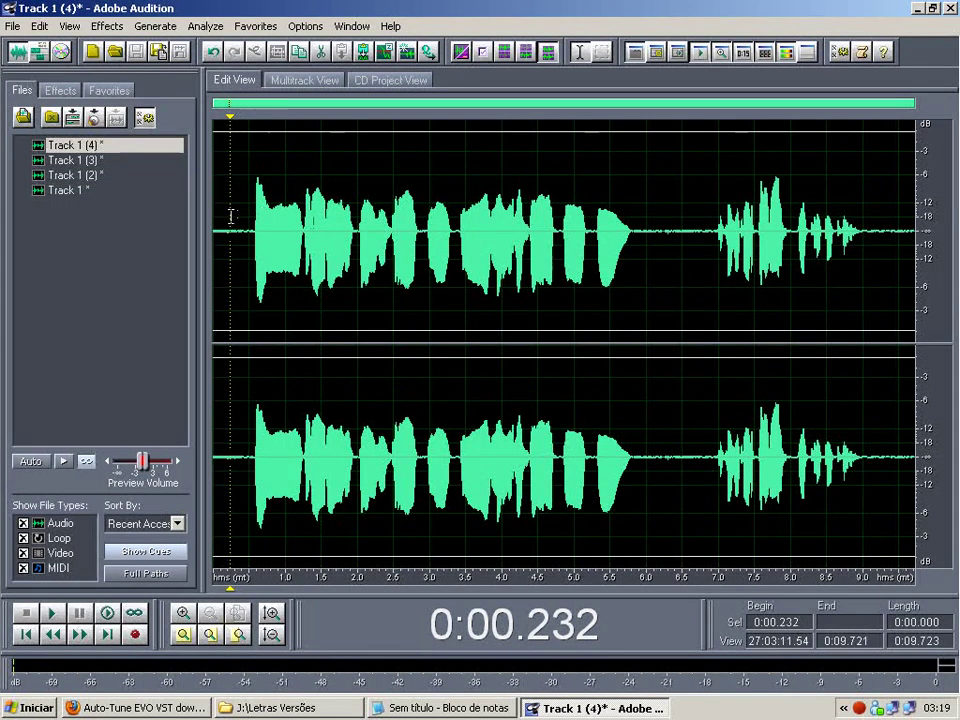
{"action": "left_click", "coordinate": [53, 613]}
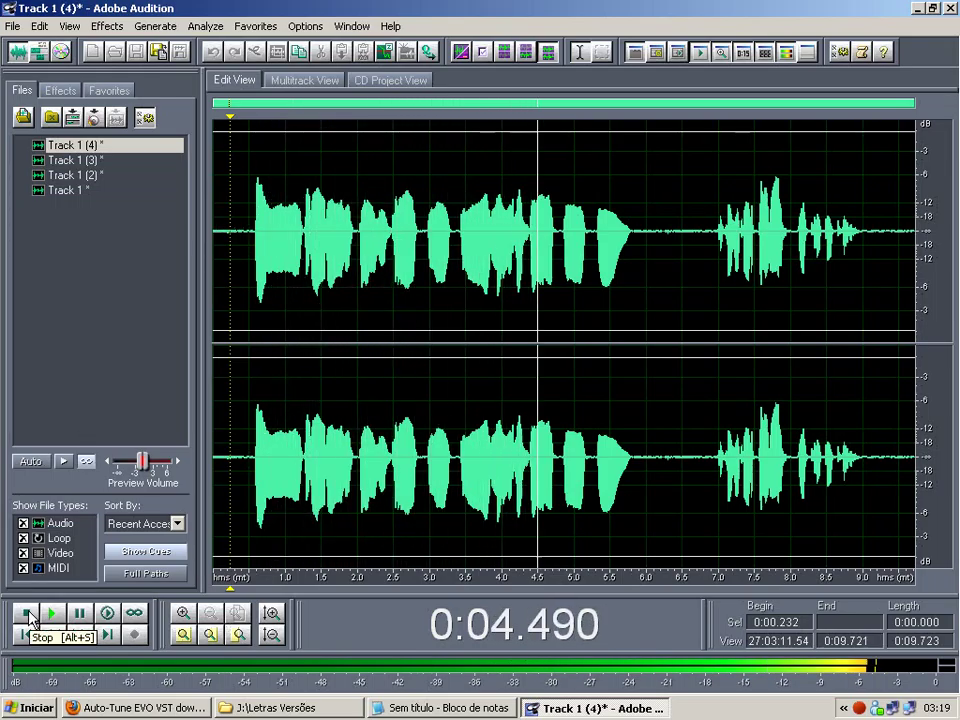
{"action": "left_click", "coordinate": [29, 615]}
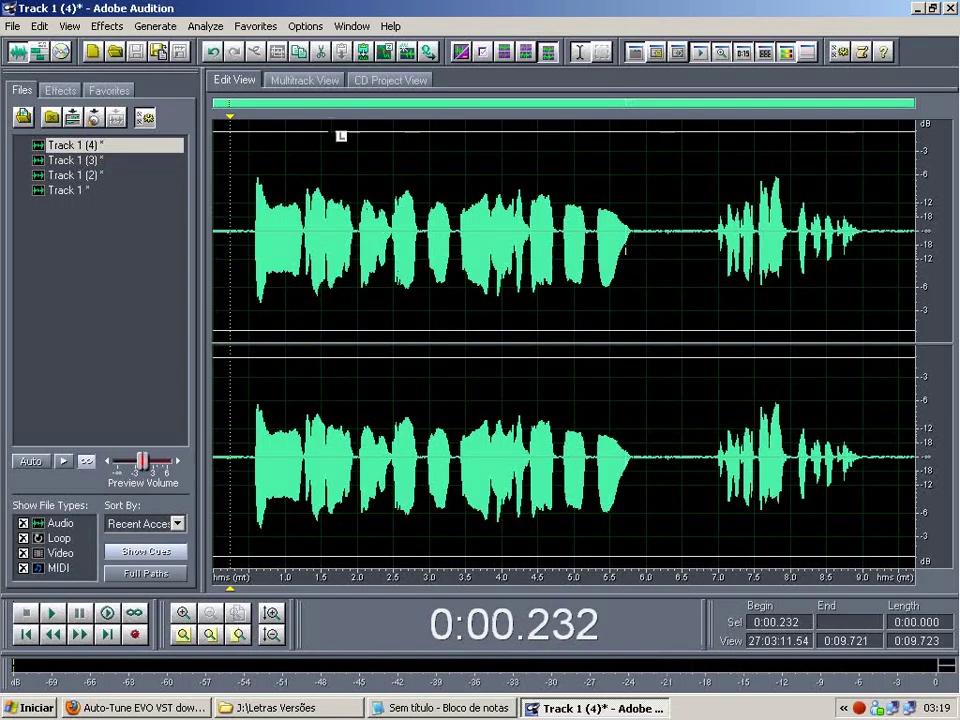
Step: Switch to Firefox, search Google for "beyoncé halo instrumental 4shared" and open the first 4shared result
{"action": "left_click", "coordinate": [917, 8]}
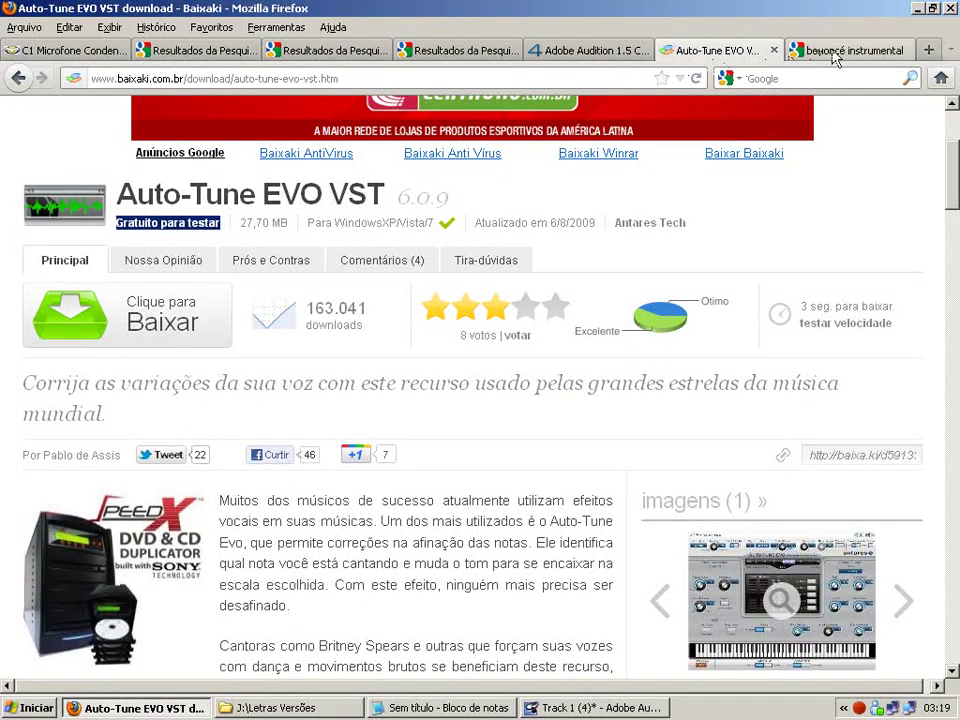
{"action": "left_click", "coordinate": [846, 55]}
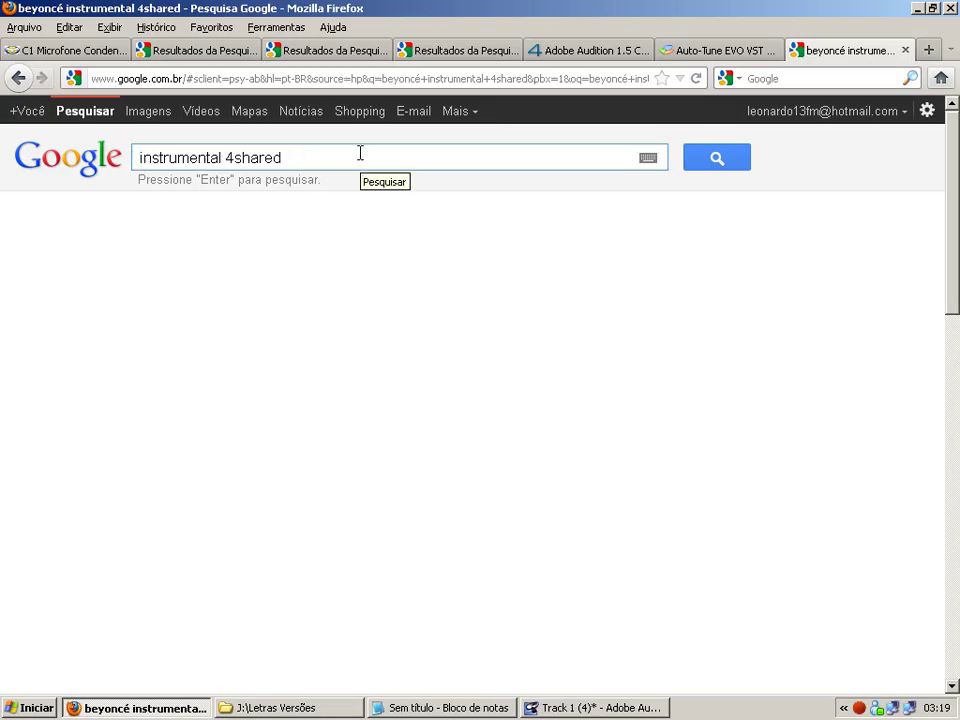
{"action": "left_click", "coordinate": [290, 160]}
{"action": "left_click_drag", "start_coordinate": [223, 157], "coordinate": [309, 180]}
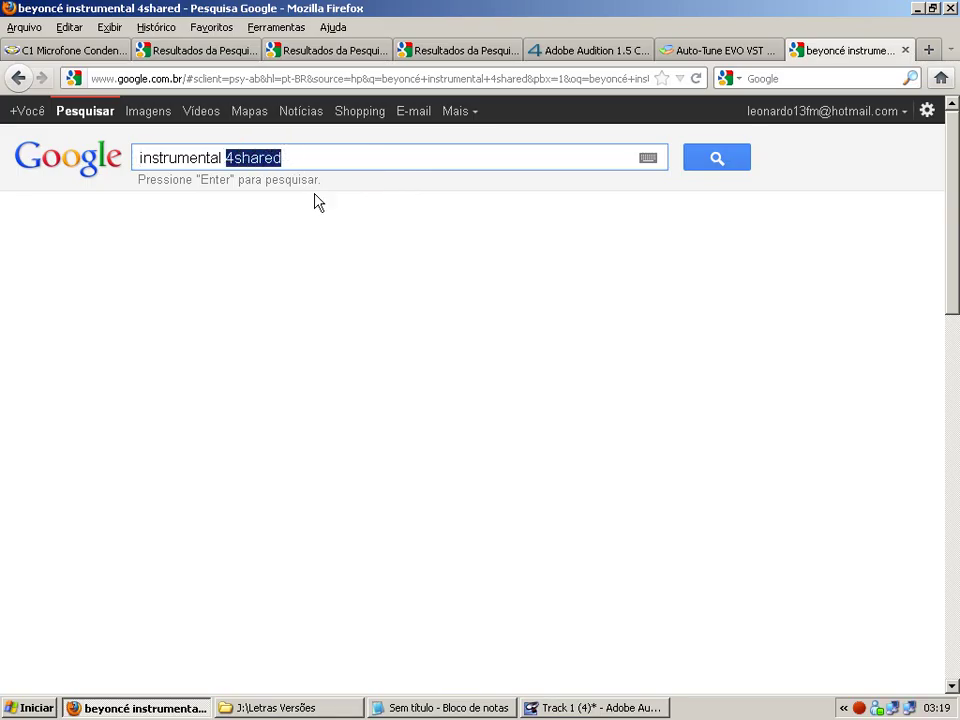
{"action": "left_click", "coordinate": [139, 159]}
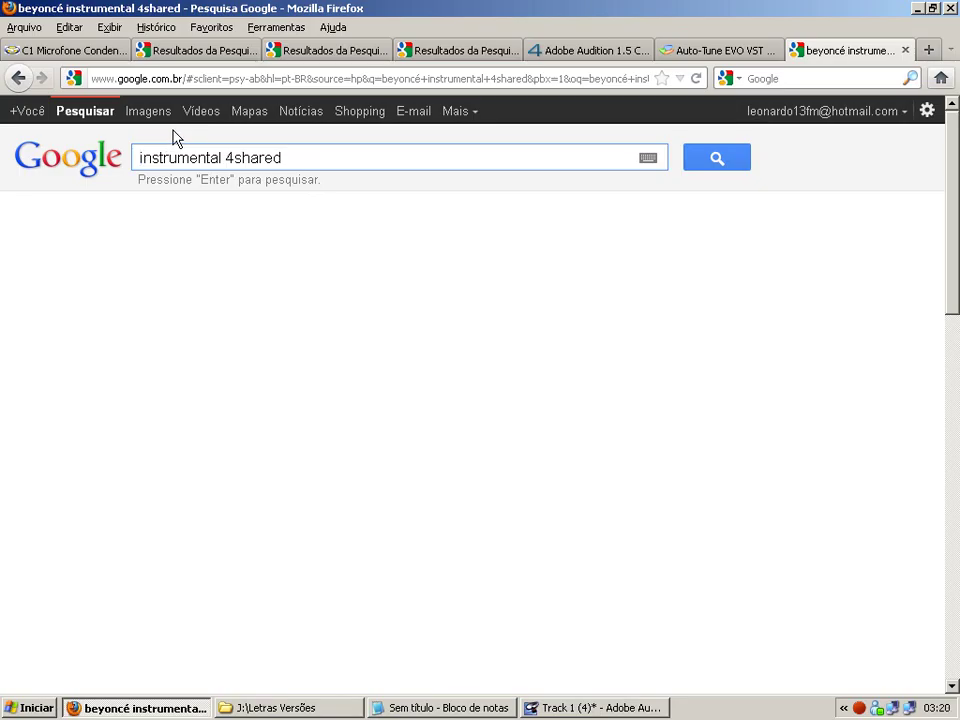
{"action": "type", "text": "beyon"}
{"action": "type", "text": "cé "}
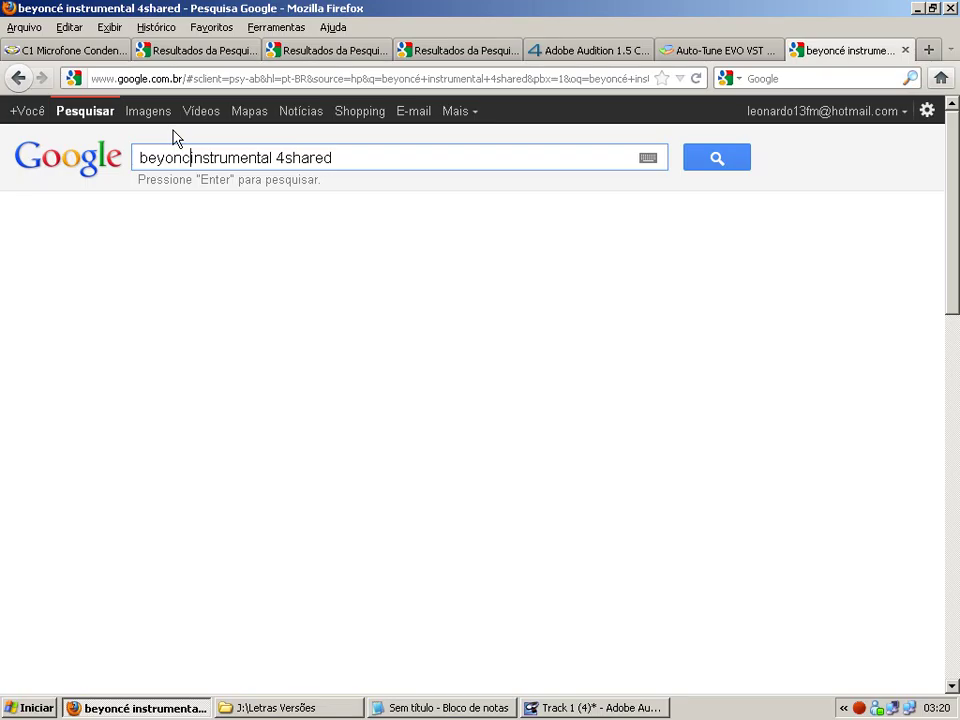
{"action": "type", "text": "halo"}
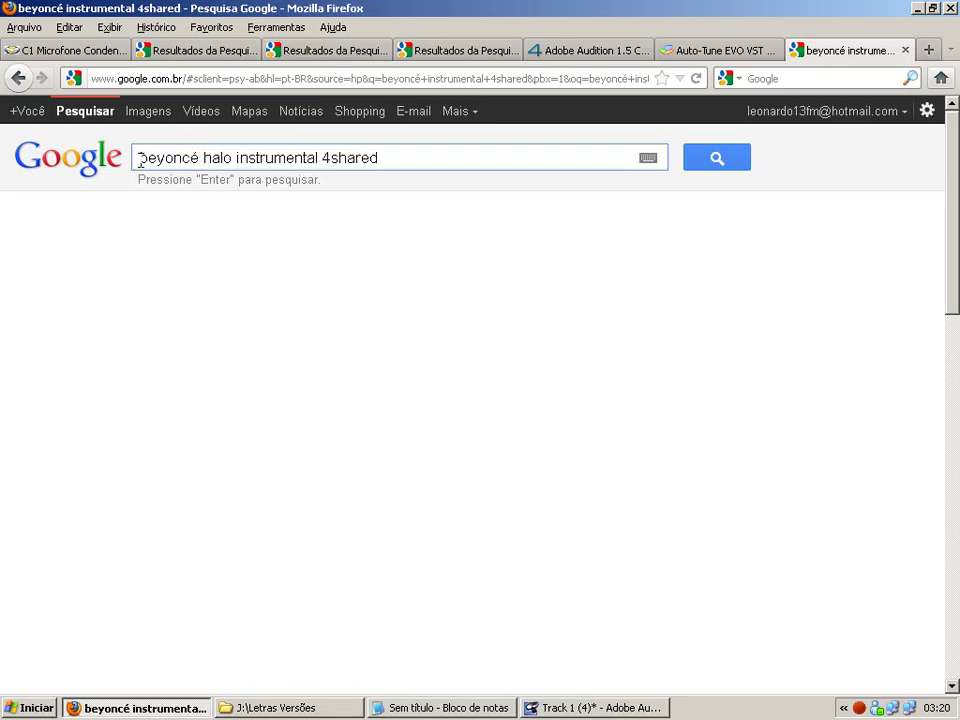
{"action": "left_click", "coordinate": [735, 168]}
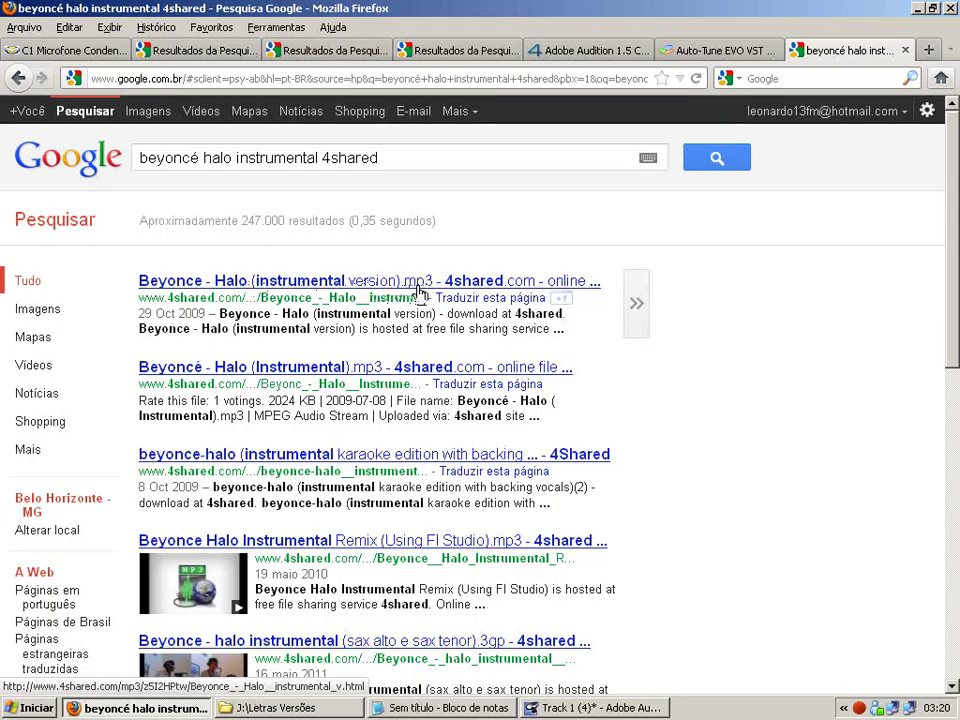
{"action": "left_click", "coordinate": [176, 283]}
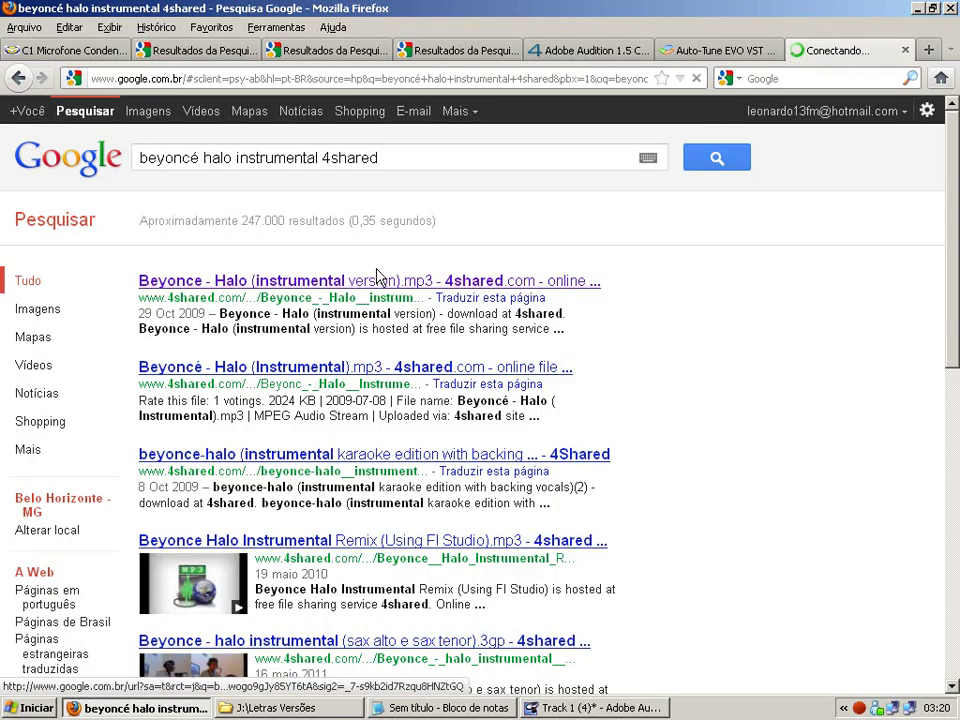